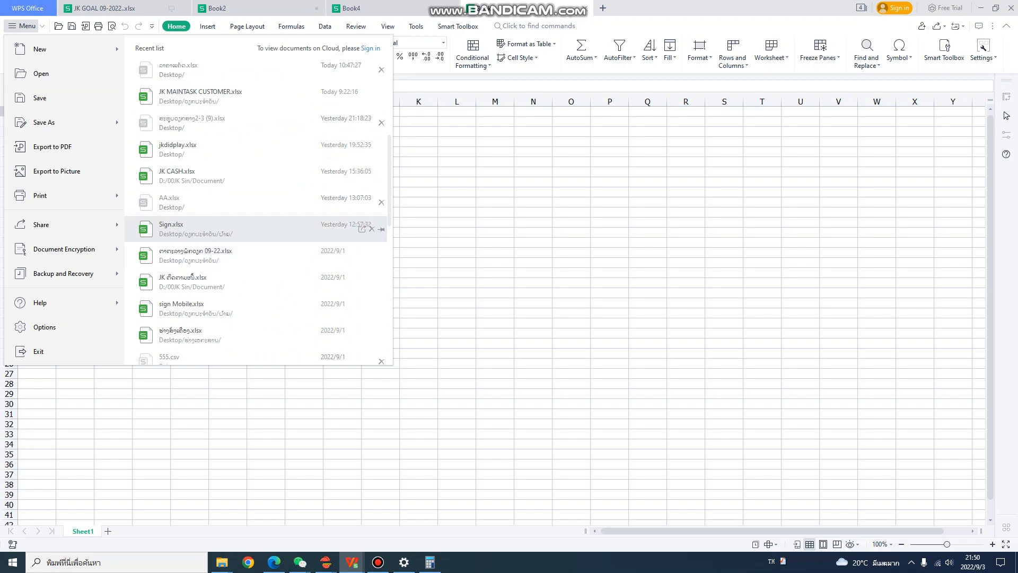
- Open Sign.xlsx from the recent files and close it again
click(191, 229)
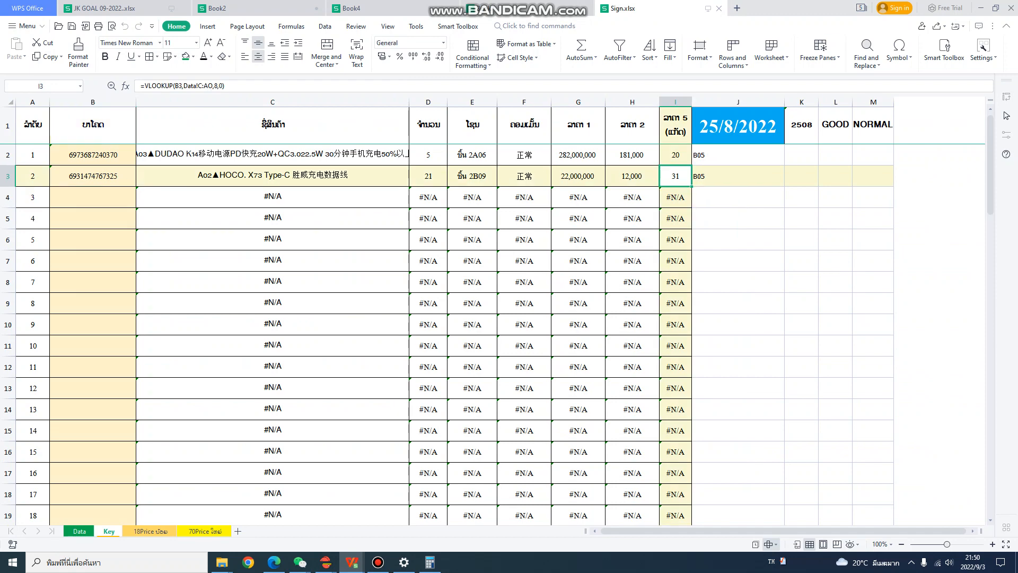
click(719, 9)
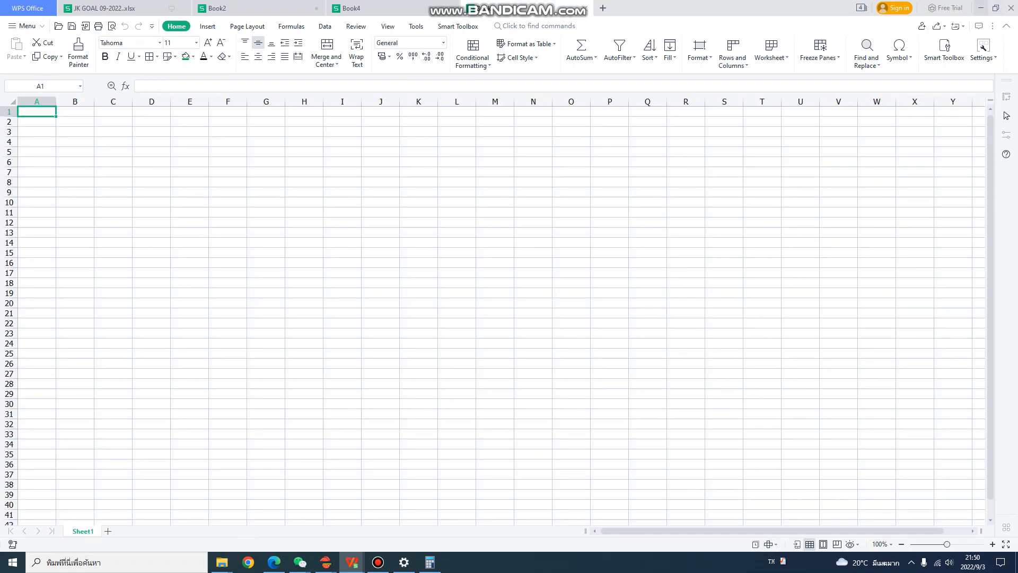
- Minimize the open windows and open the Sign workbook from the ປ້າຍ subfolder of the desktop folder ວຽກປະຈຳວັນ
click(981, 8)
click(957, 9)
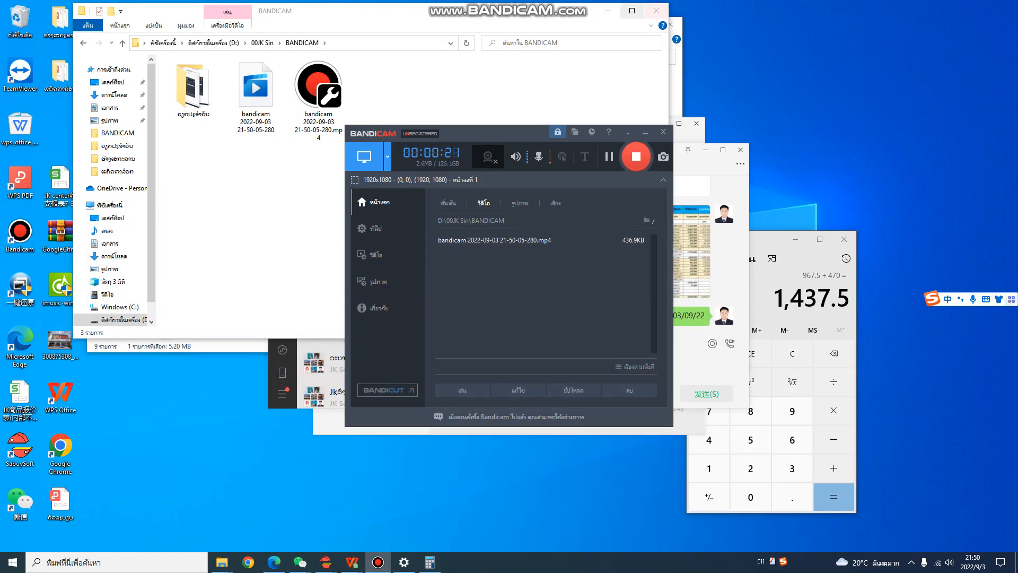
click(609, 10)
click(622, 25)
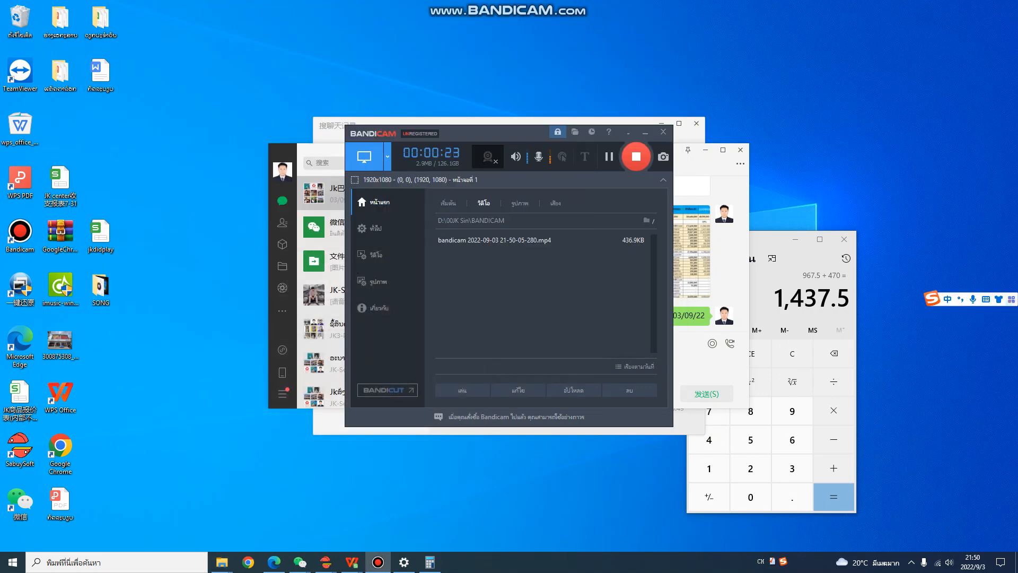
double_click(100, 23)
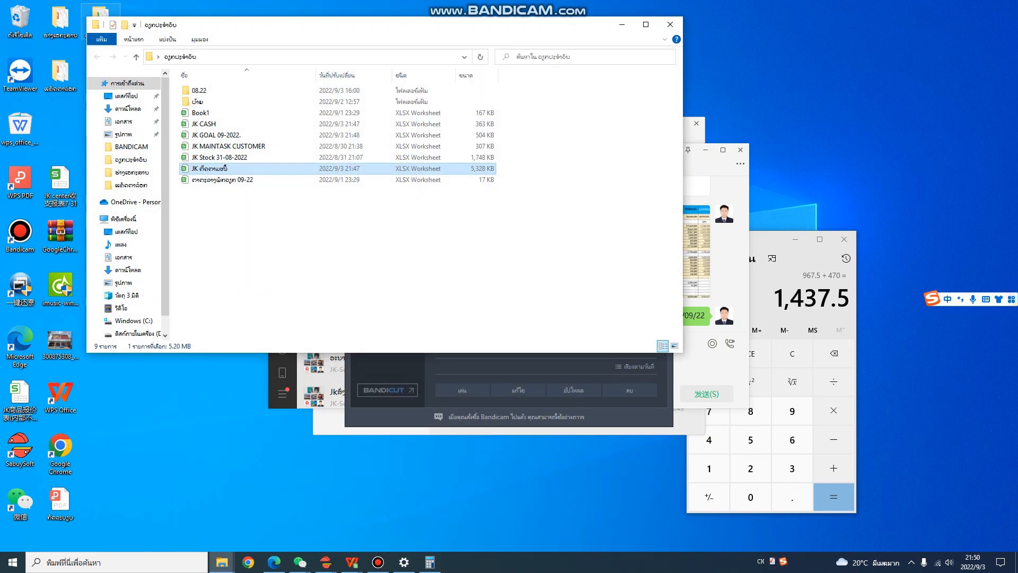
click(212, 102)
double_click(212, 102)
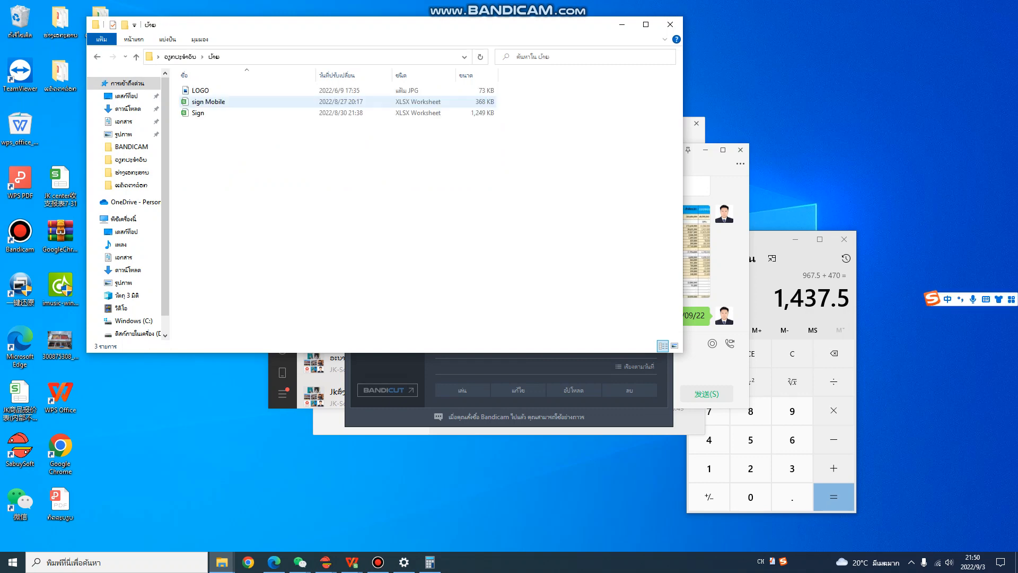
double_click(212, 113)
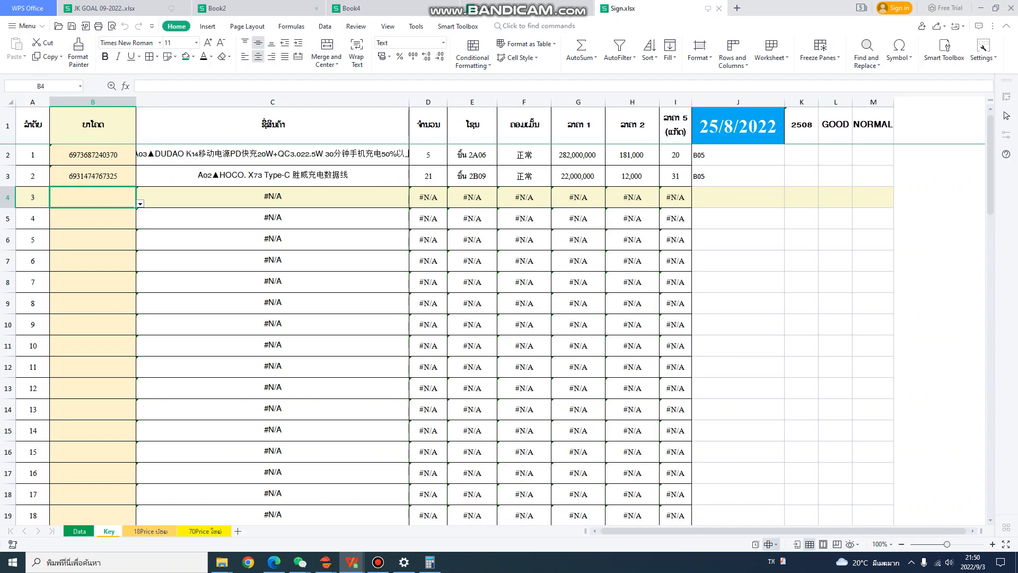
- On the Key sheet, fit column C's width to its content and clear the barcodes in B2:B13
click(93, 239)
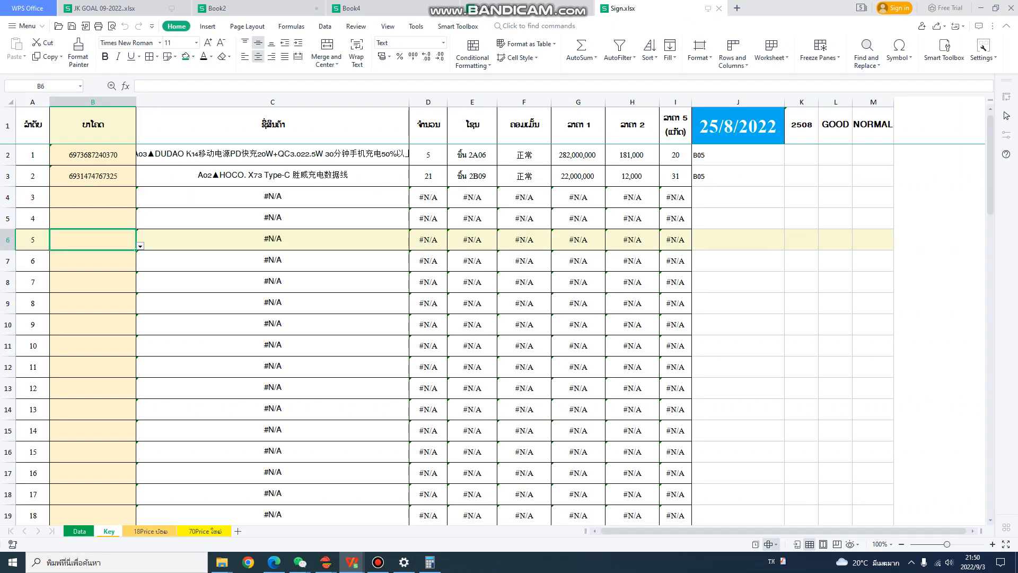
click(150, 531)
click(109, 531)
drag(92, 154, 93, 303)
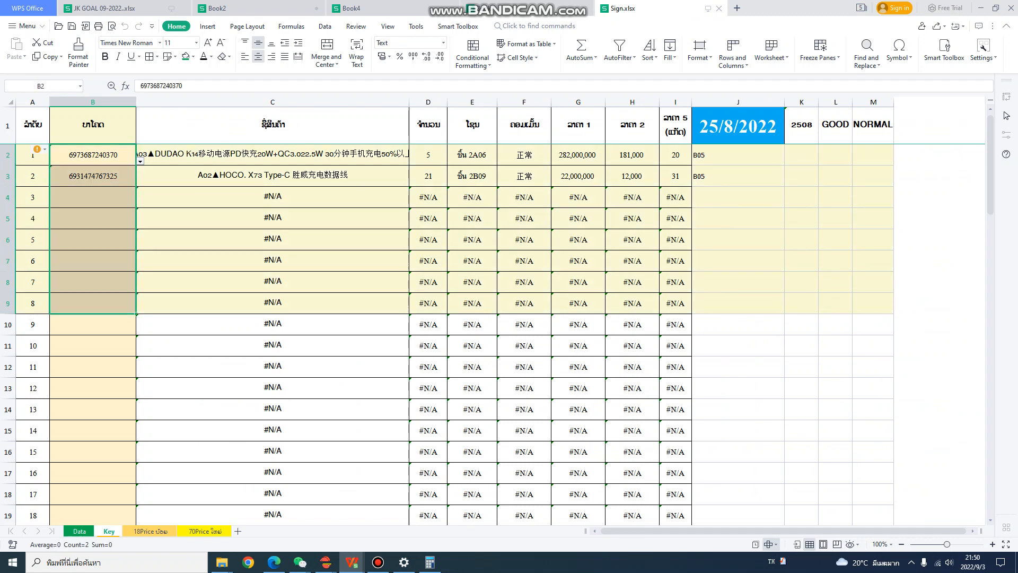
drag(92, 155, 93, 409)
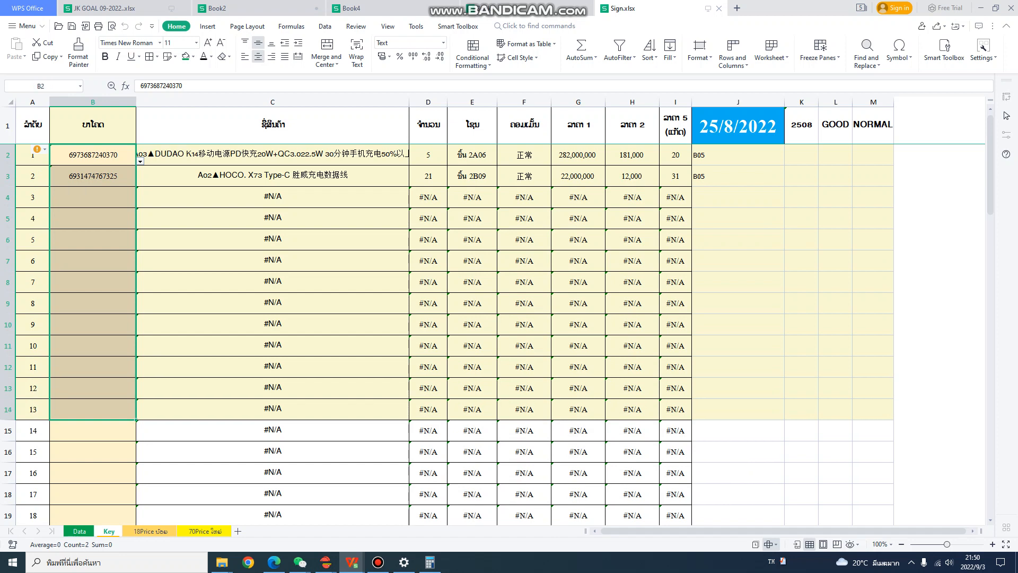
double_click(409, 102)
drag(93, 155, 92, 388)
key(Delete)
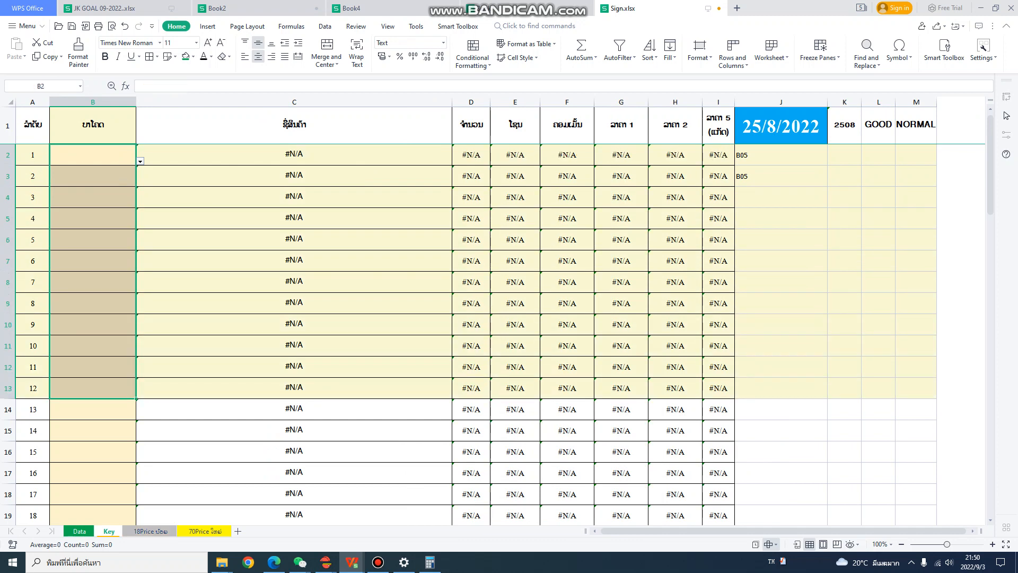
- On the Data sheet, reset the column N product name filter to show all items
click(80, 531)
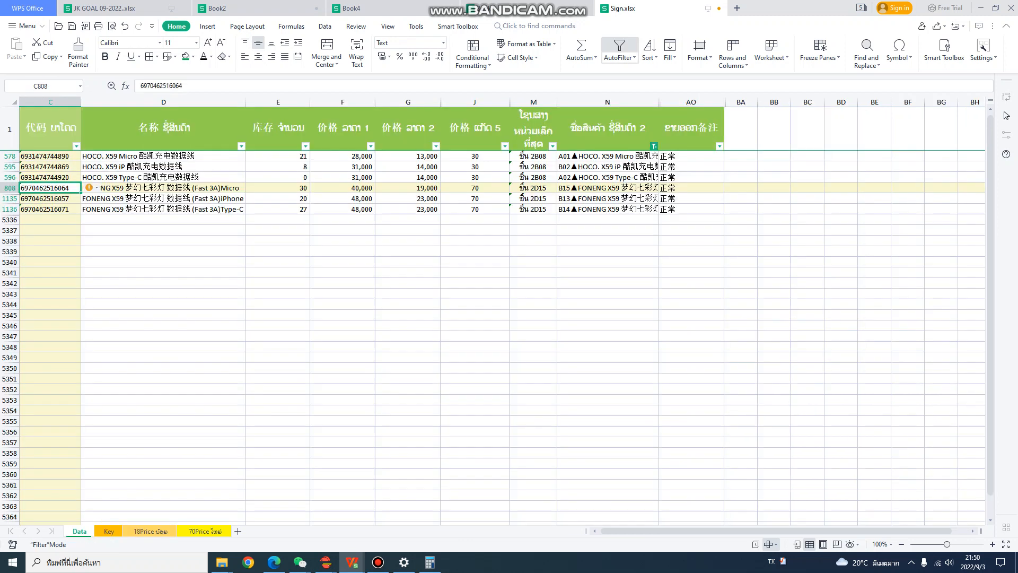
click(654, 146)
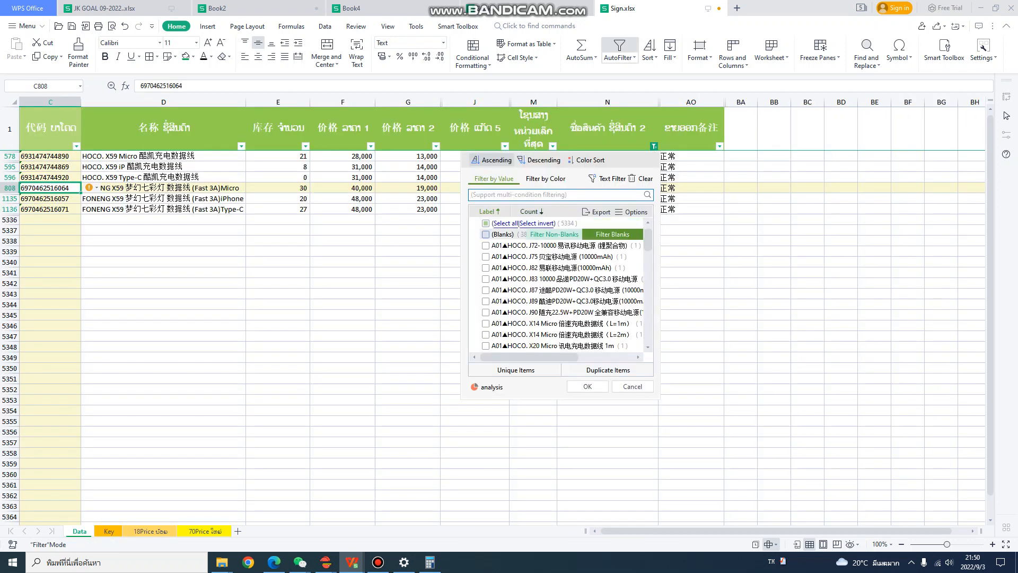
click(489, 223)
click(588, 386)
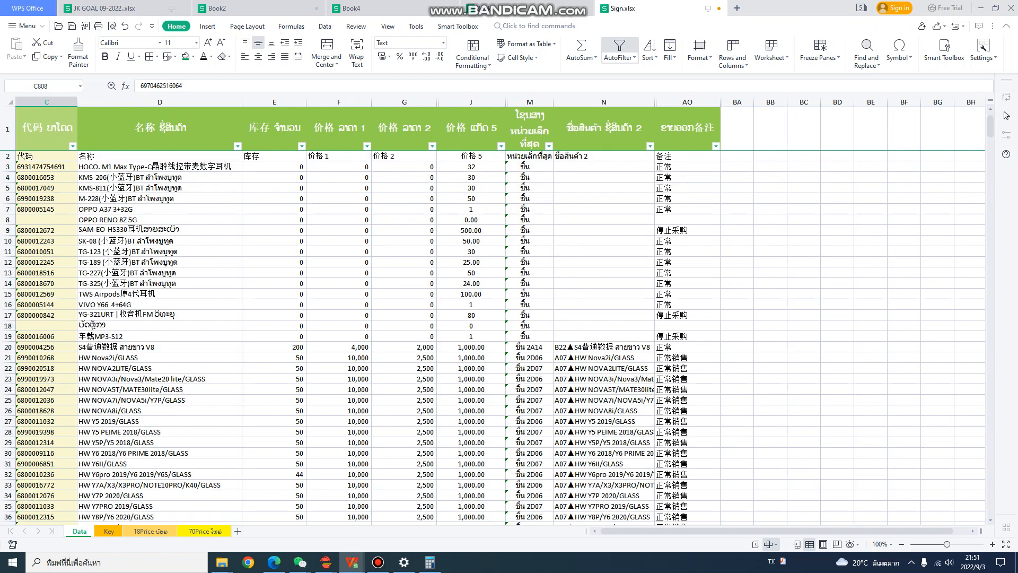
- Clear the contents of all Data sheet rows below the header row
key(ctrl+a)
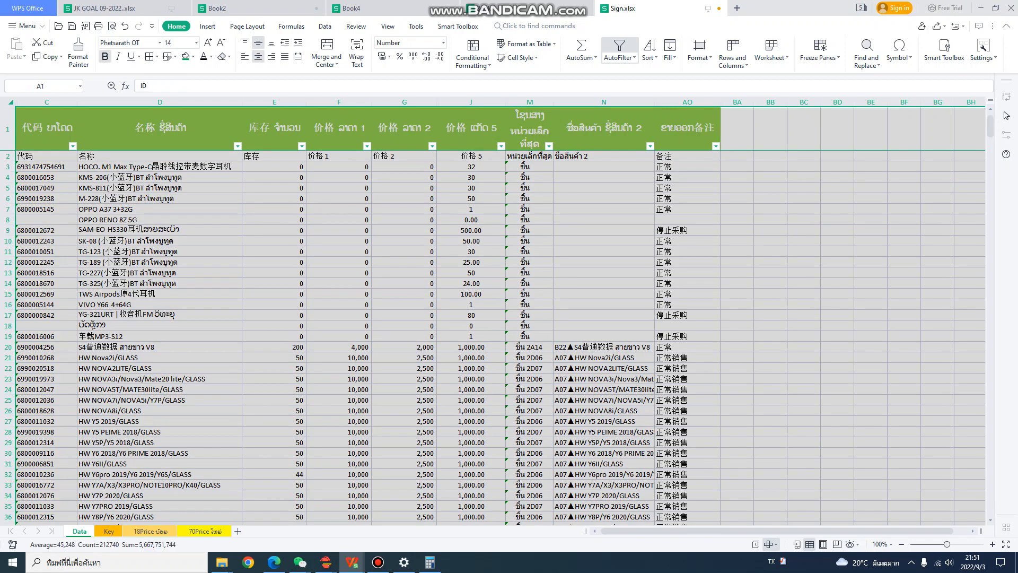
ctrl+click(7, 129)
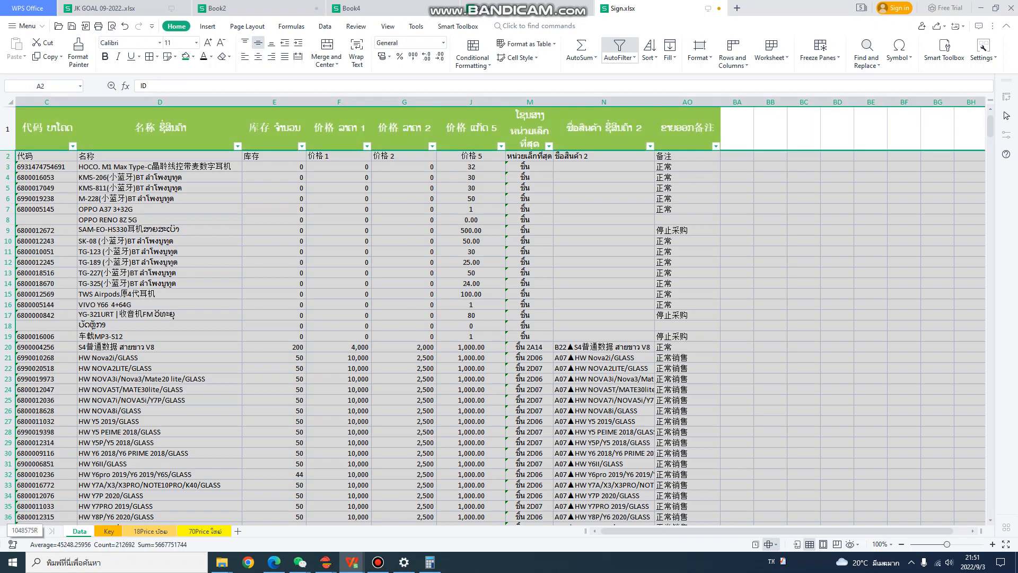
key(Delete)
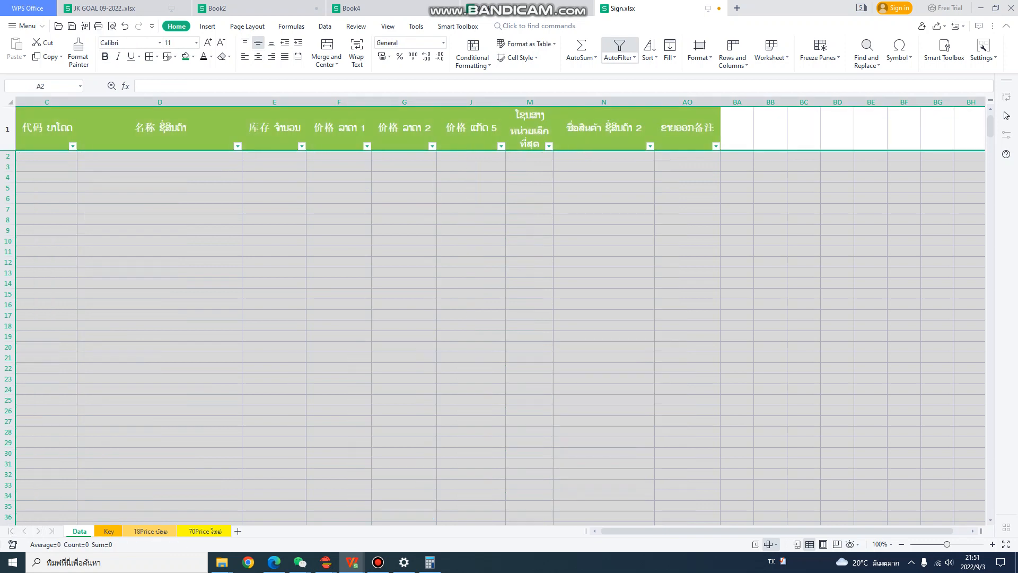
- Switch to SabuySoft, open the Product list and search for all products with the status set to ไม่ระบุสถานะ
mouse_move(325, 562)
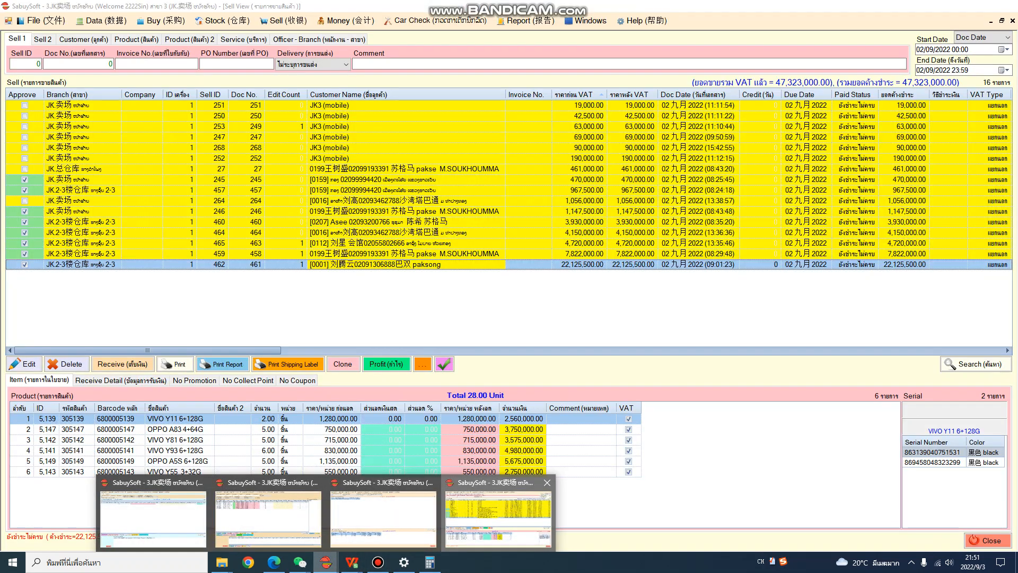
click(498, 517)
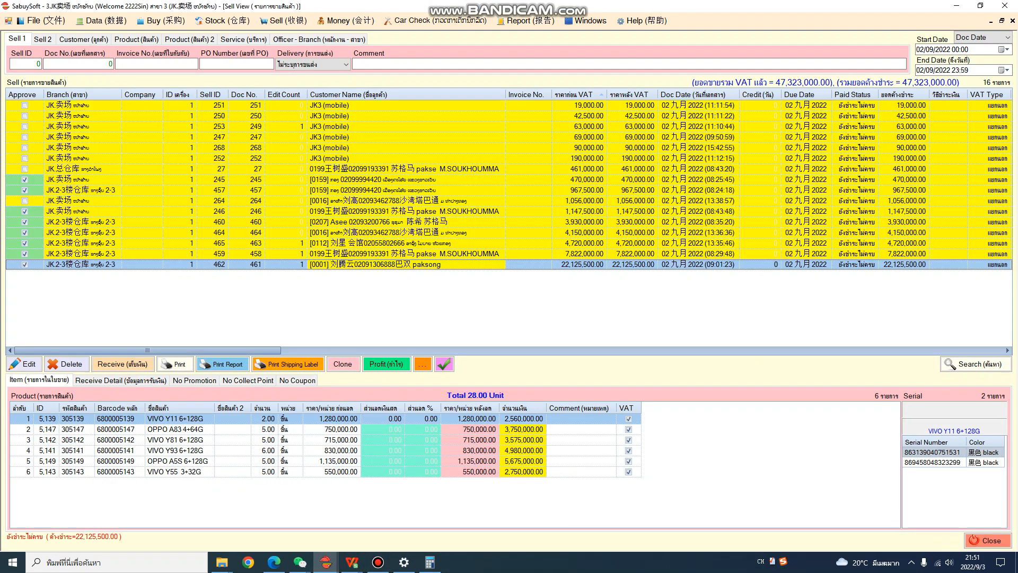
click(101, 20)
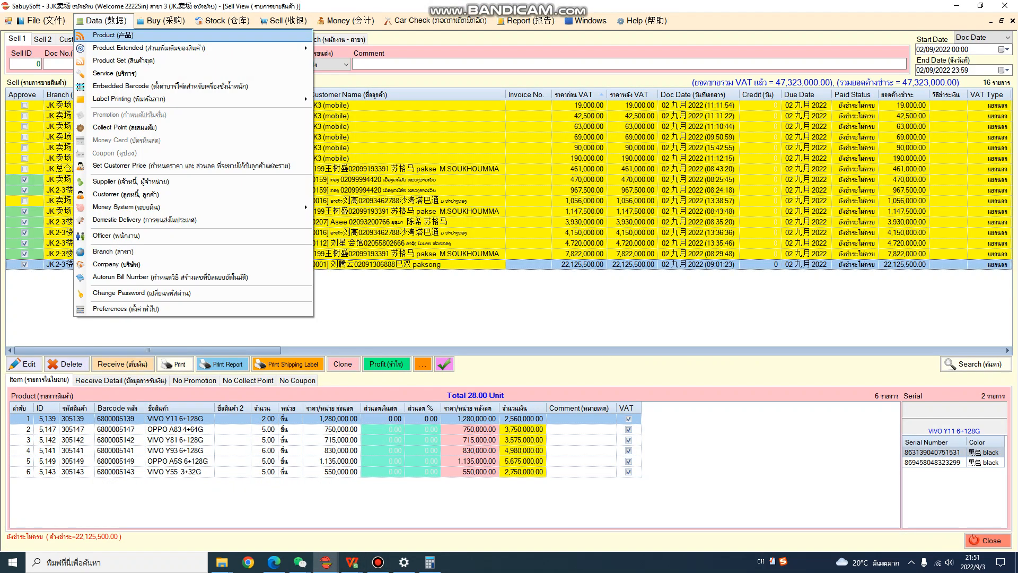
click(113, 35)
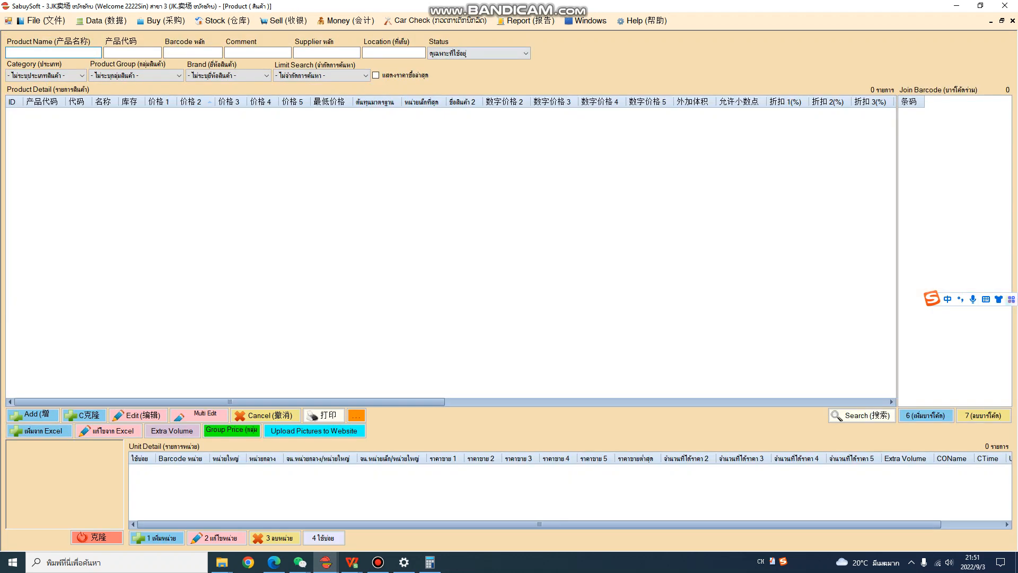
click(479, 53)
click(466, 64)
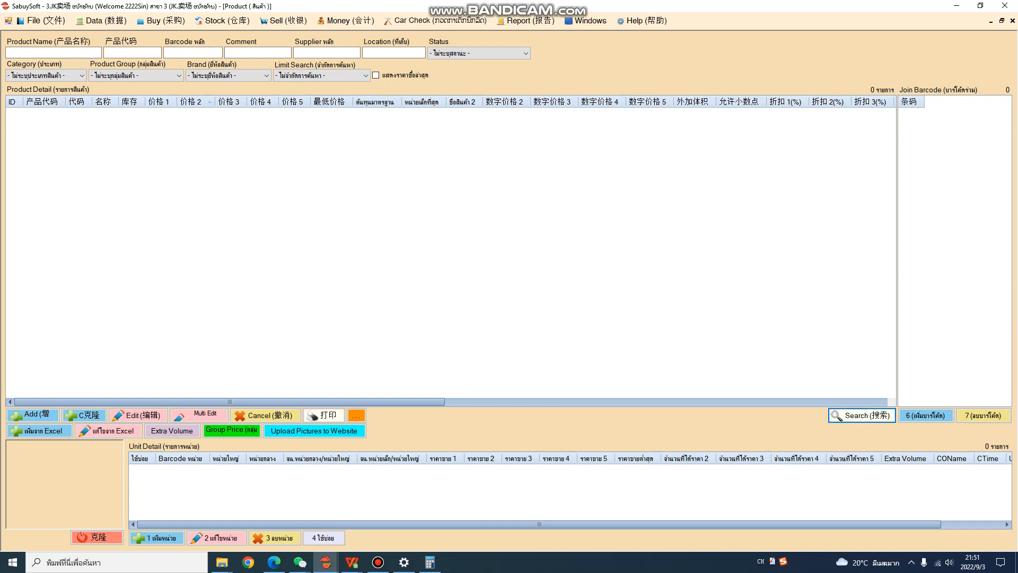
scroll(446, 252, down, 13)
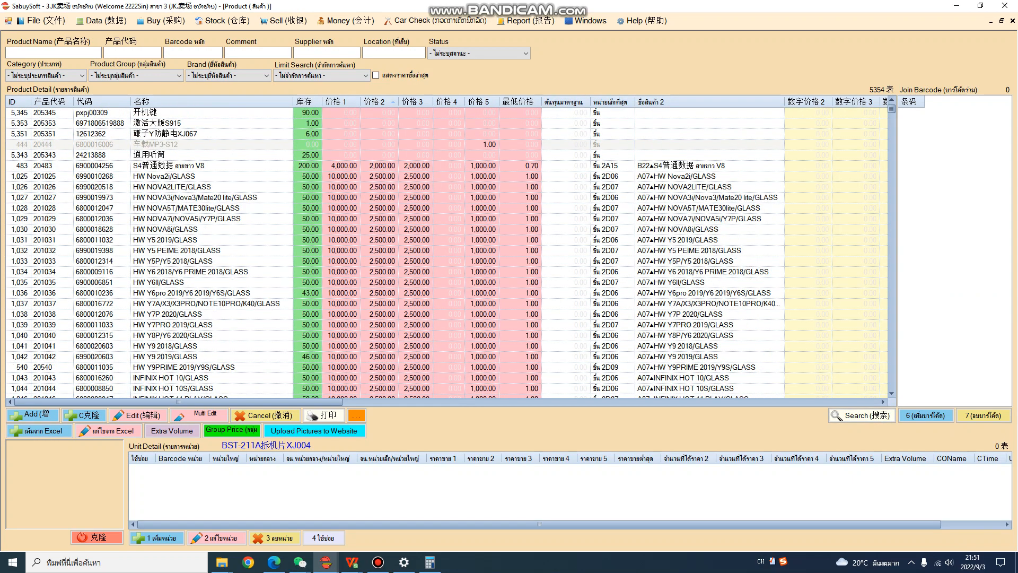
- Sort the product list by the ชื่อสินค้า 2 column
scroll(446, 252, up, 10)
click(709, 271)
click(710, 261)
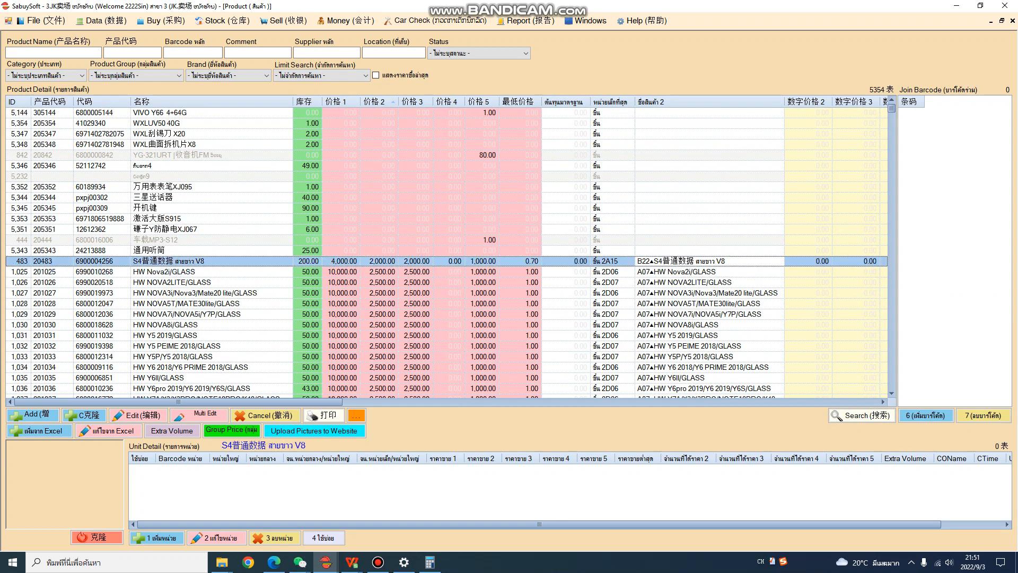
scroll(446, 252, up, 3)
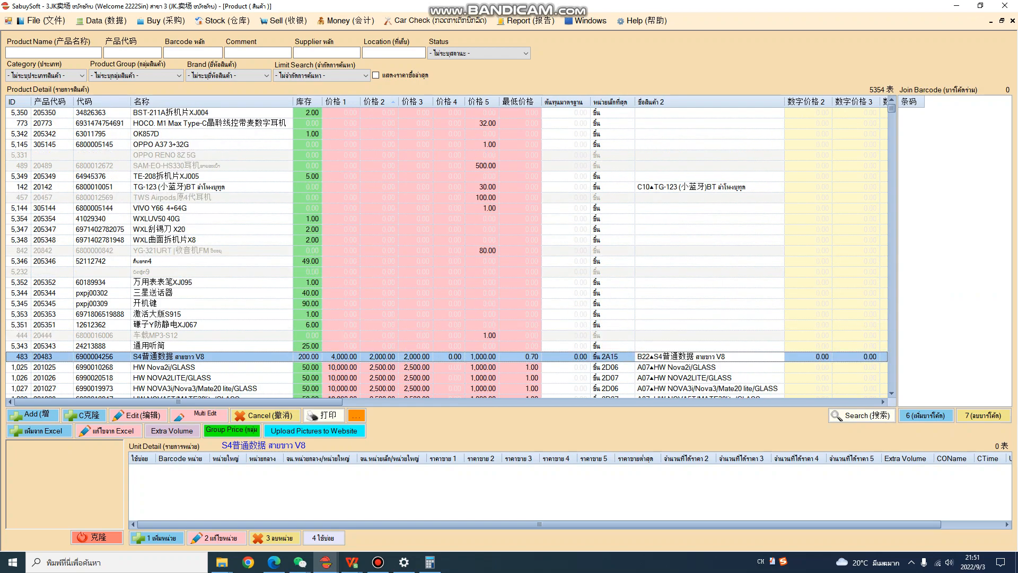
click(709, 112)
click(709, 102)
scroll(447, 253, up, 3)
scroll(447, 252, down, 10)
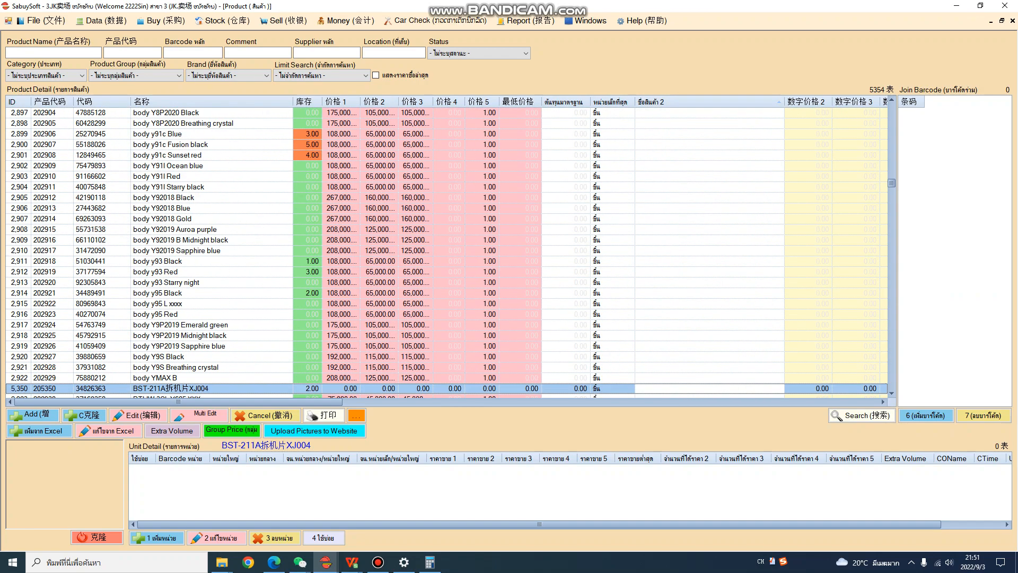
- Reset the product list's column layout to default
right_click(343, 240)
click(372, 274)
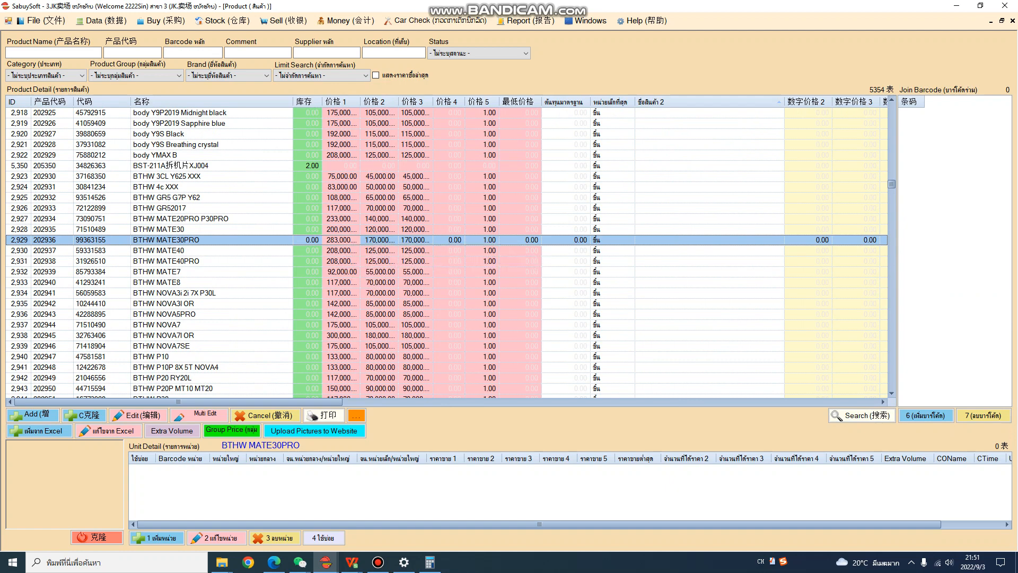
click(379, 155)
scroll(380, 155, up, 7)
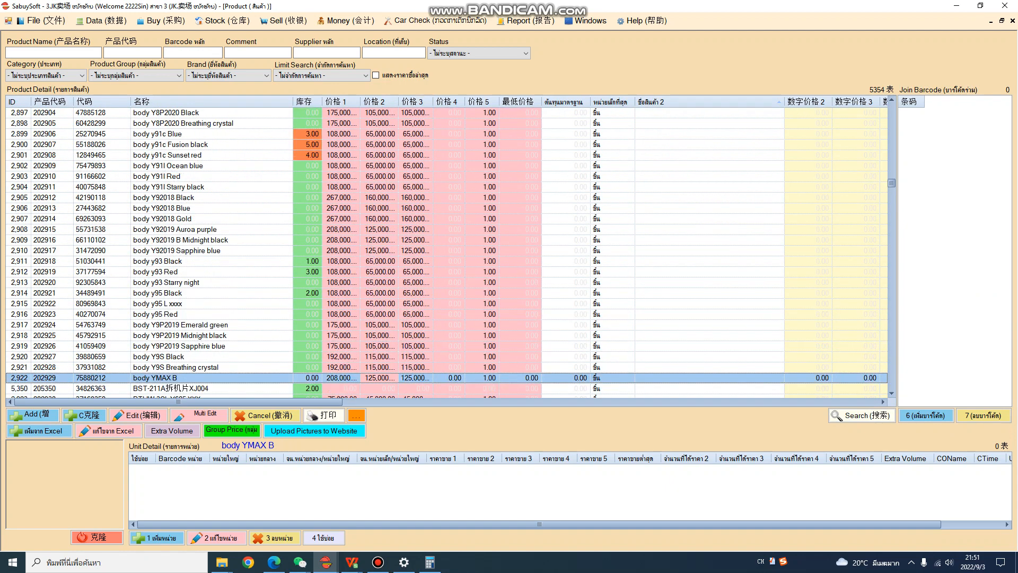
scroll(445, 249, down, 2)
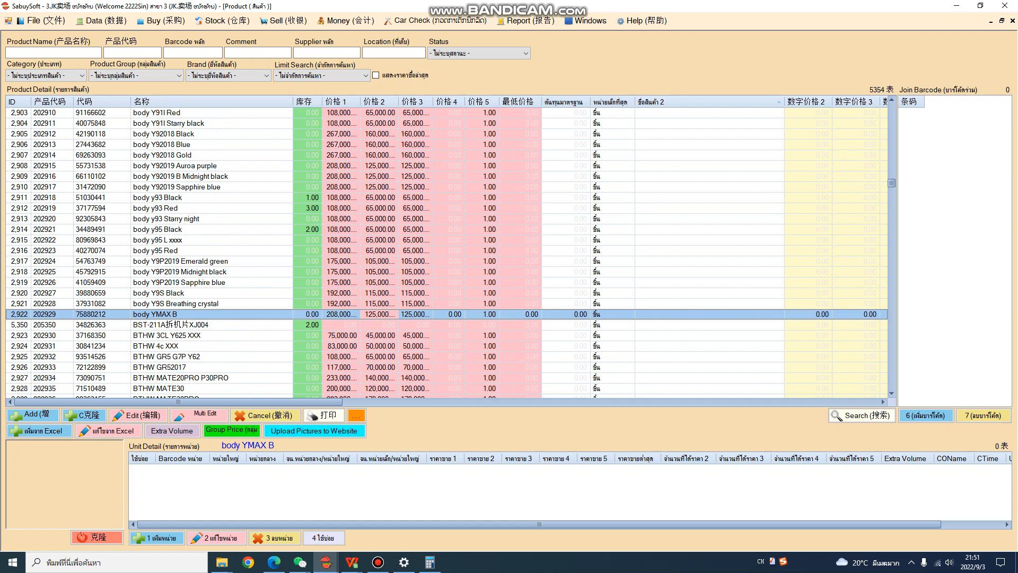
scroll(204, 229, down, 1)
right_click(204, 229)
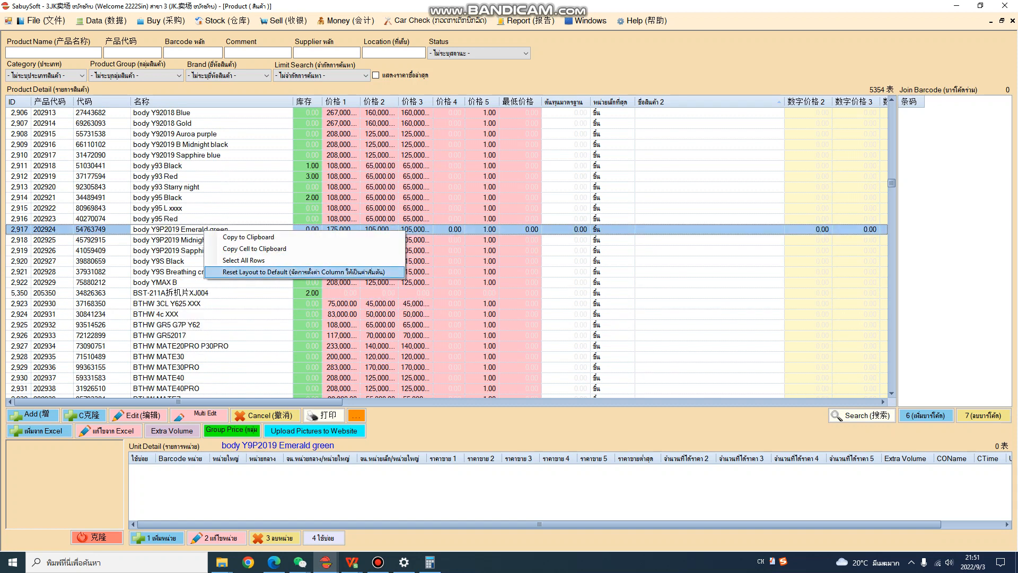
click(297, 271)
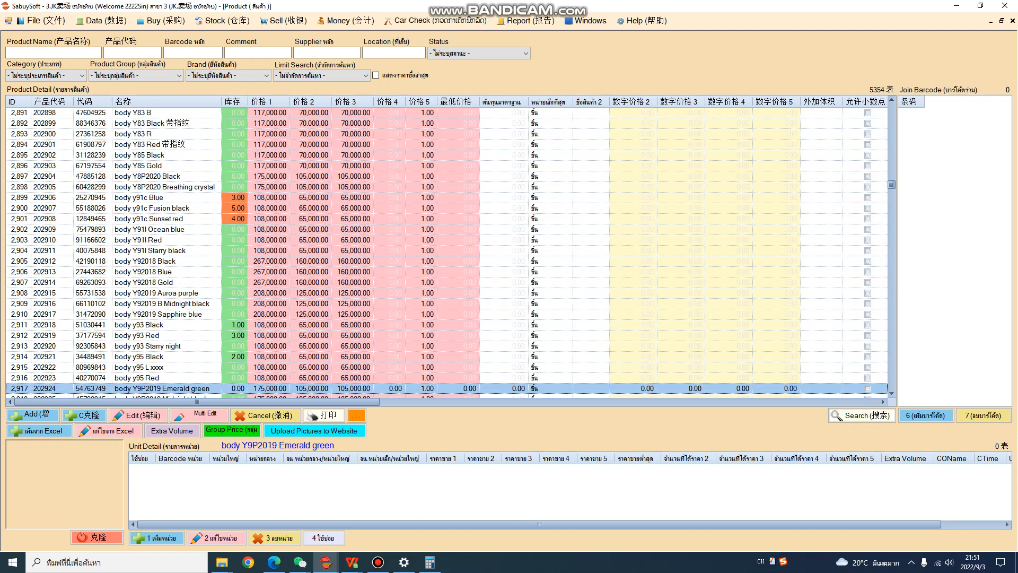
- Select all rows of the product list and copy them to the clipboard
click(281, 240)
right_click(281, 239)
click(321, 269)
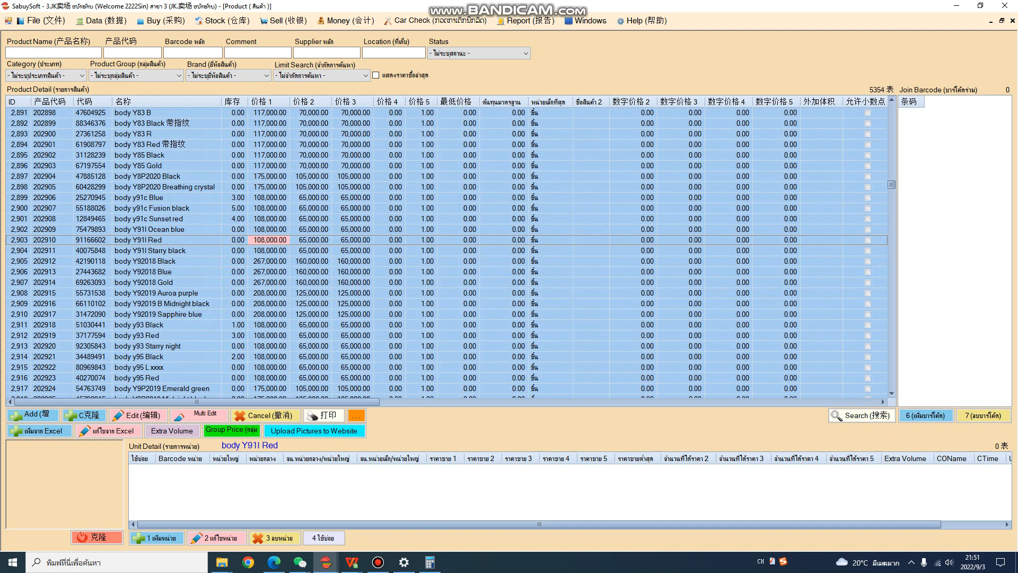
right_click(268, 264)
click(313, 271)
- Switch to the Sign workbook and paste the copied product list into the Data sheet starting at row 2
mouse_move(352, 562)
click(811, 510)
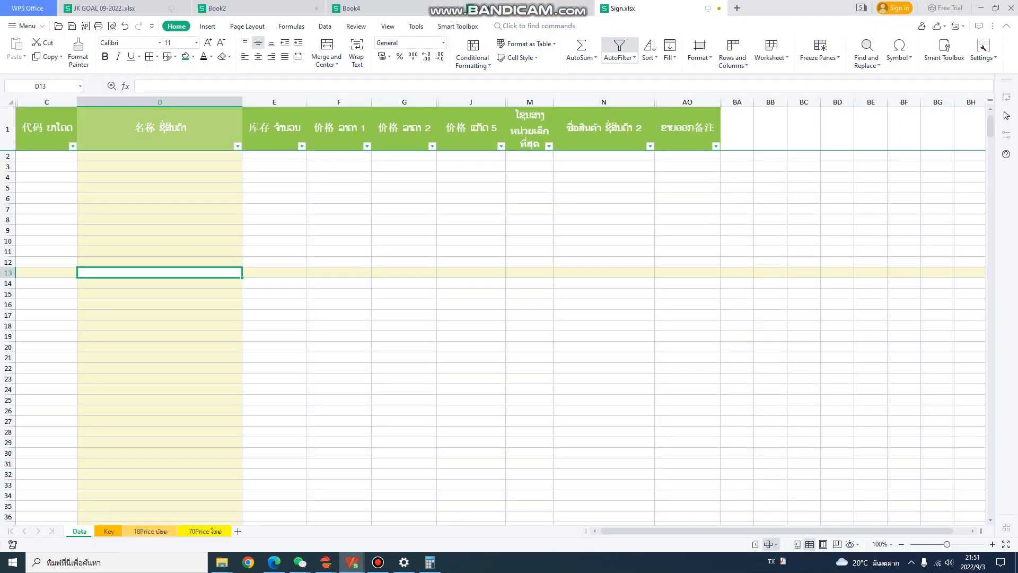
key(ctrl+Home)
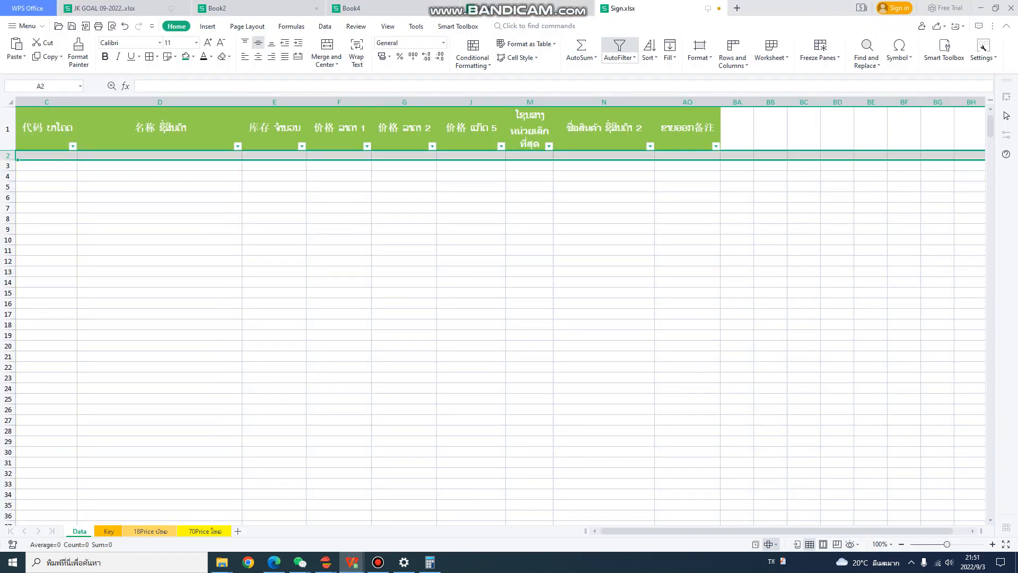
drag(7, 160, 7, 168)
click(159, 206)
click(46, 160)
click(8, 159)
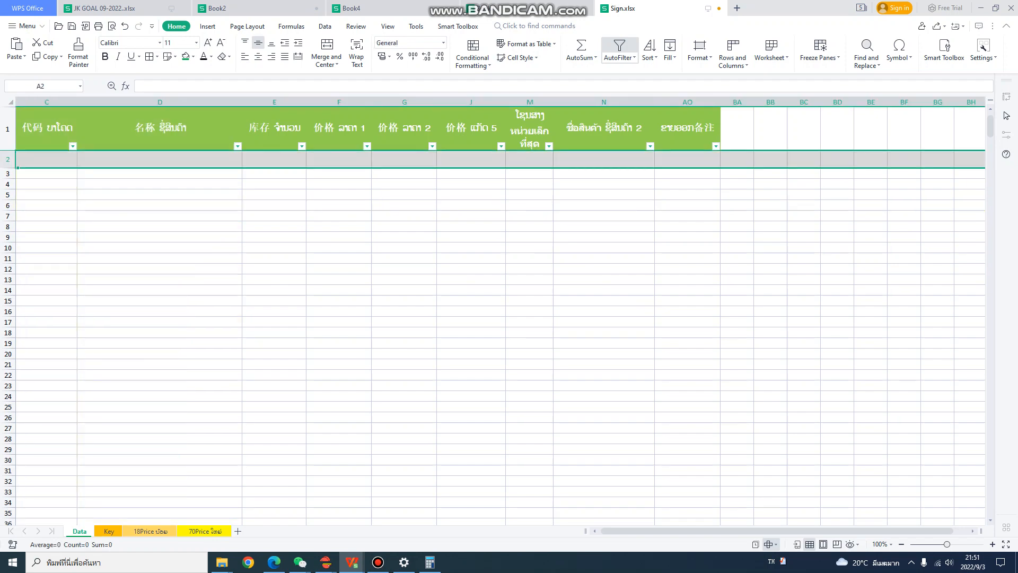
key(ctrl+v)
- Check the pasted rows against the Data sheet's headings, including the 价格 5 and product name columns
click(470, 333)
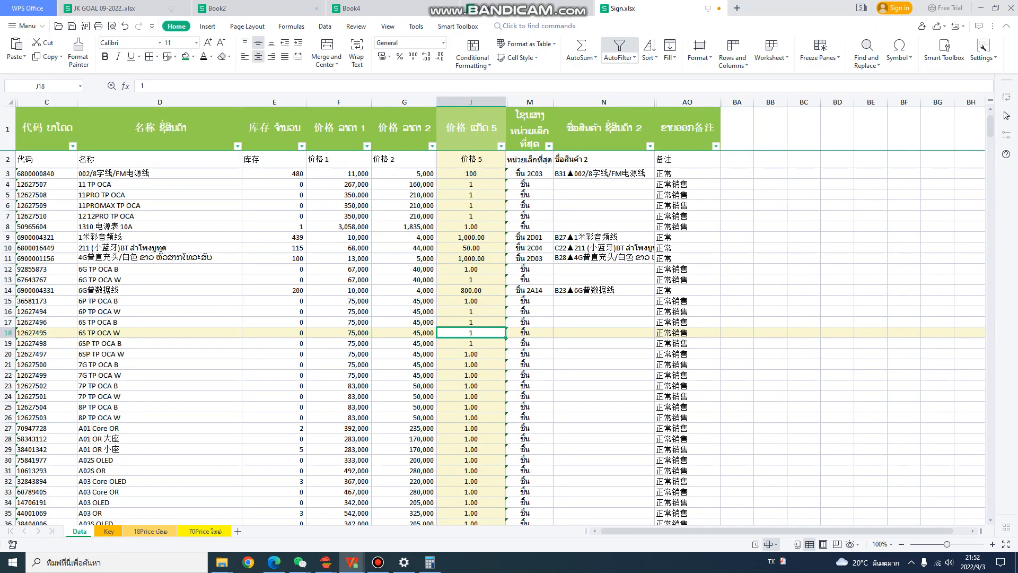
click(687, 279)
click(470, 159)
drag(471, 159, 471, 312)
drag(160, 128, 159, 205)
click(159, 258)
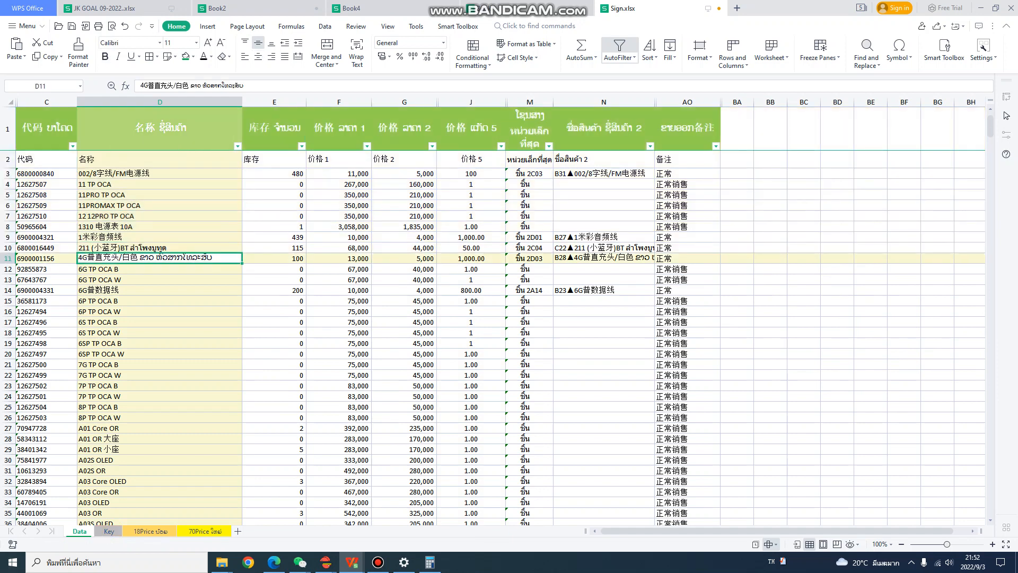
click(109, 531)
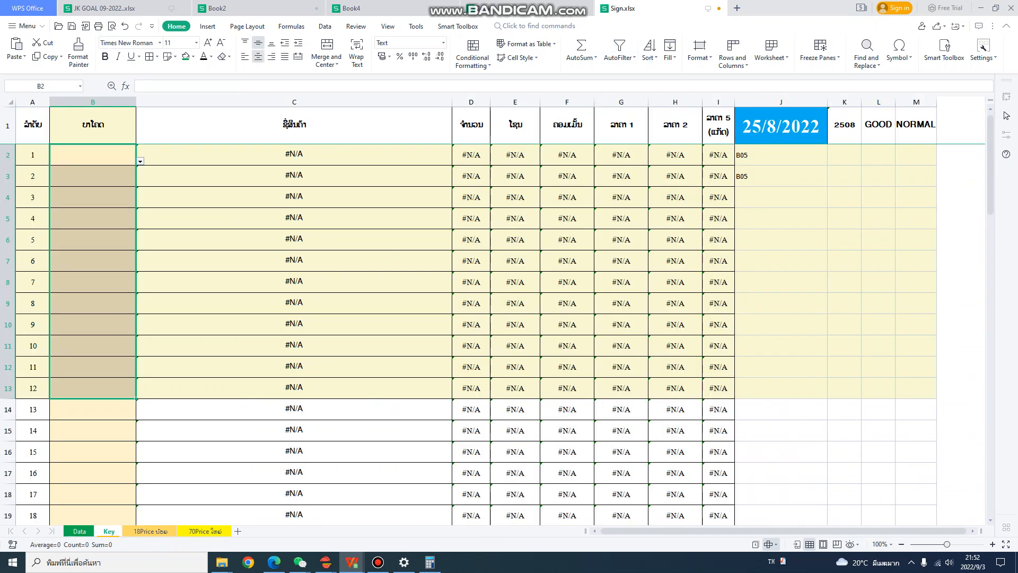
key(Down)
key(Up)
text(68)
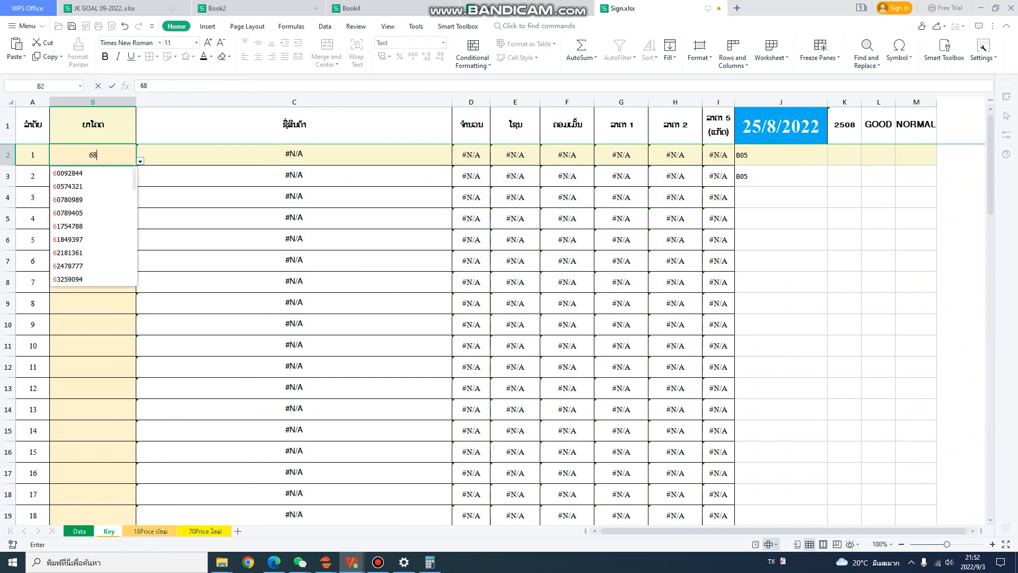
text(00000594)
key(Return)
text(69)
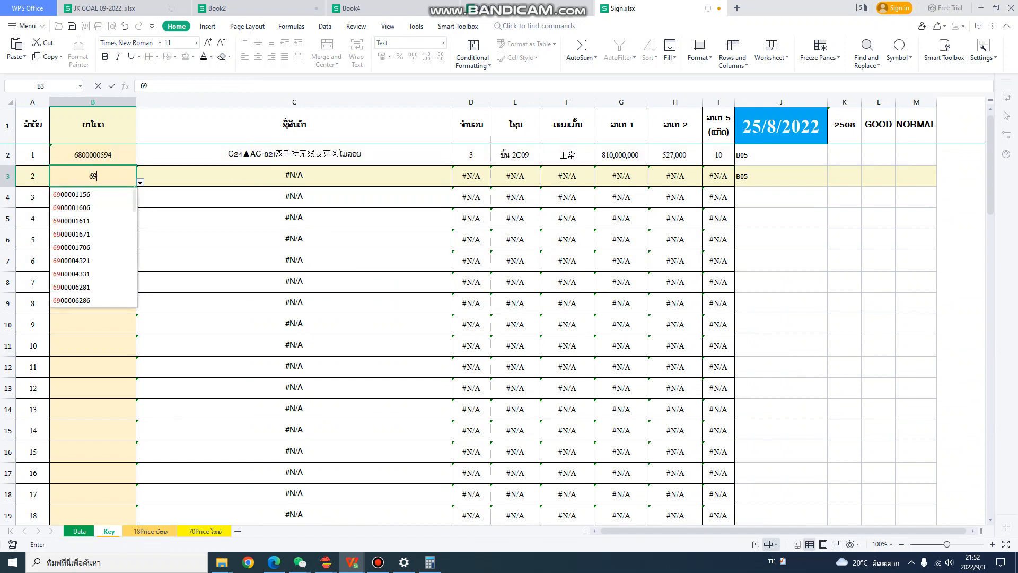
text(24360114112)
key(Return)
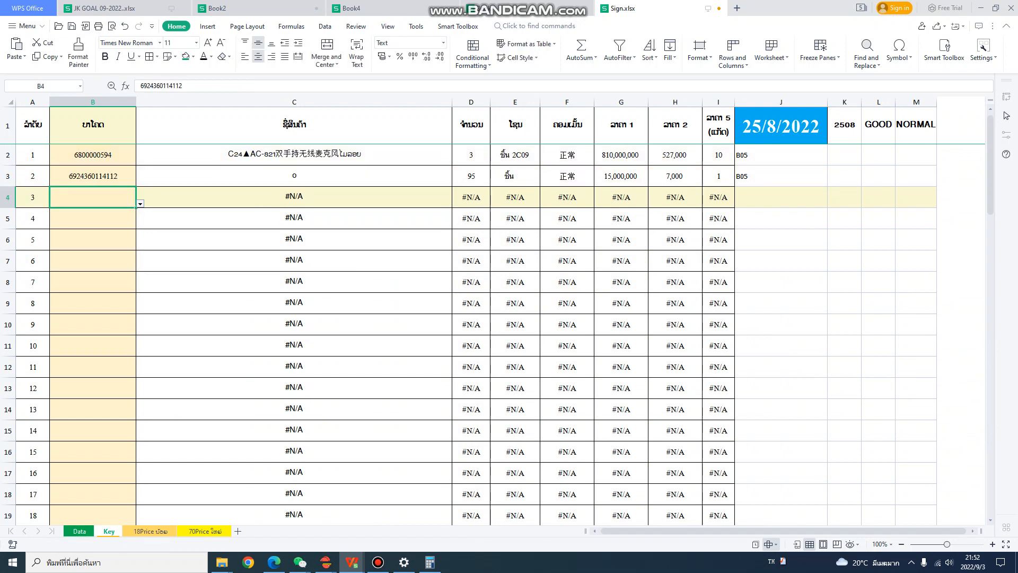
key(Up)
text(6800000595)
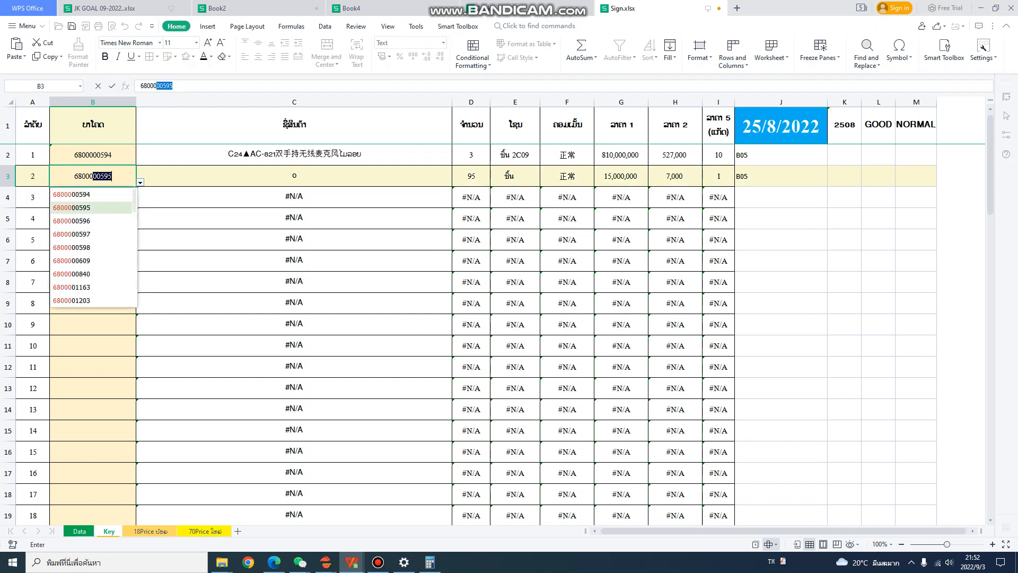
key(Return)
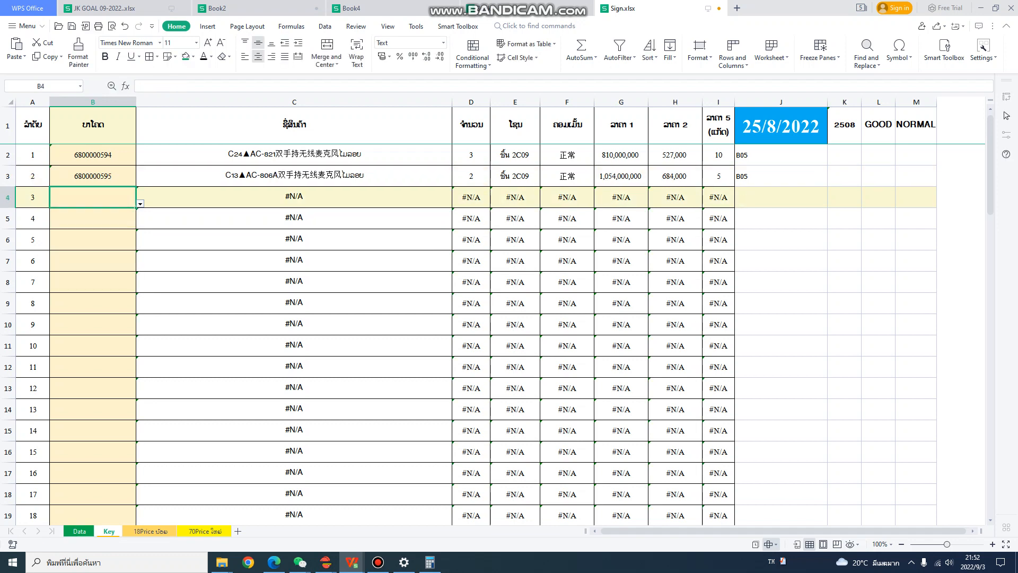
text(6800000596)
key(Return)
text(6)
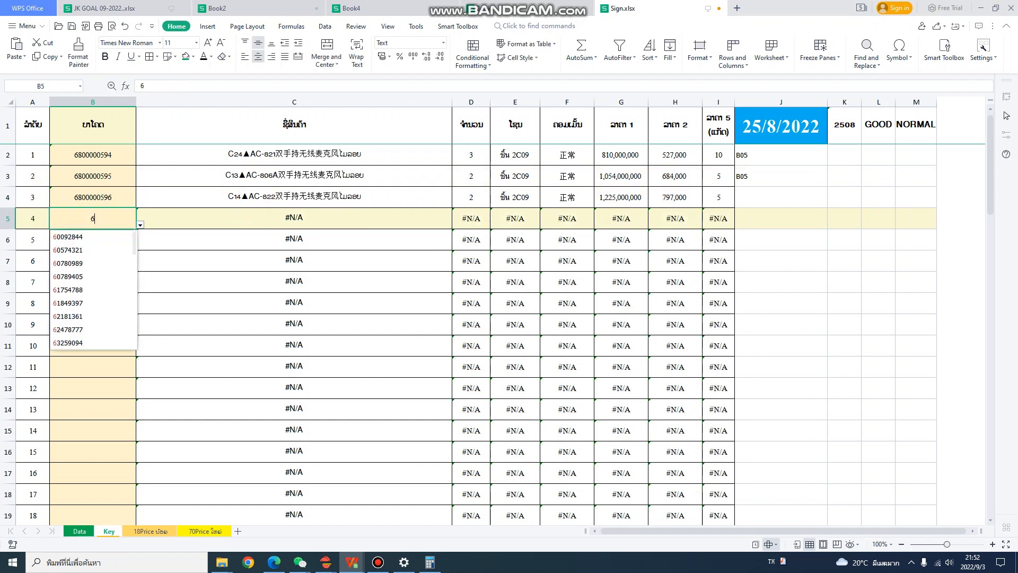
text(8000)
key(Down)
key(Down)
key(Down)
key(Down)
key(Down)
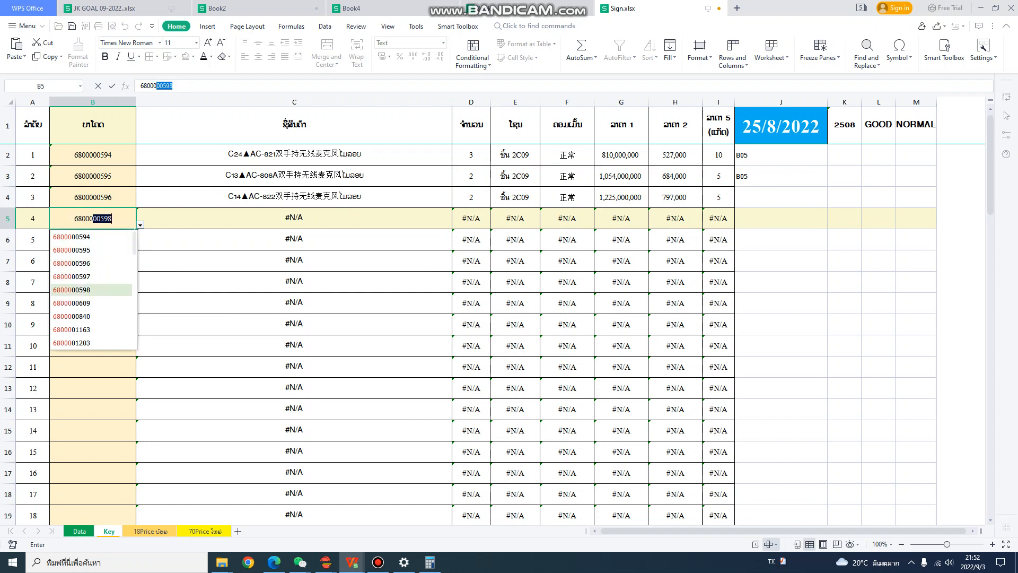
key(Return)
- Review the looked-up names, quantities, comments and prices of items 1 to 4 and the date heading in J1
drag(295, 155, 294, 219)
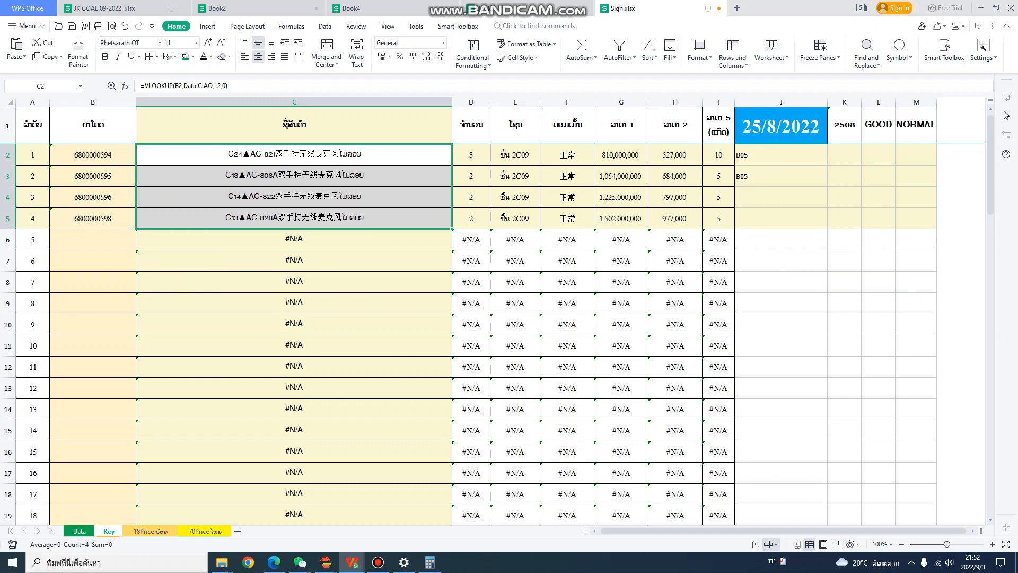
drag(471, 155, 471, 218)
click(621, 155)
drag(567, 155, 567, 218)
click(780, 126)
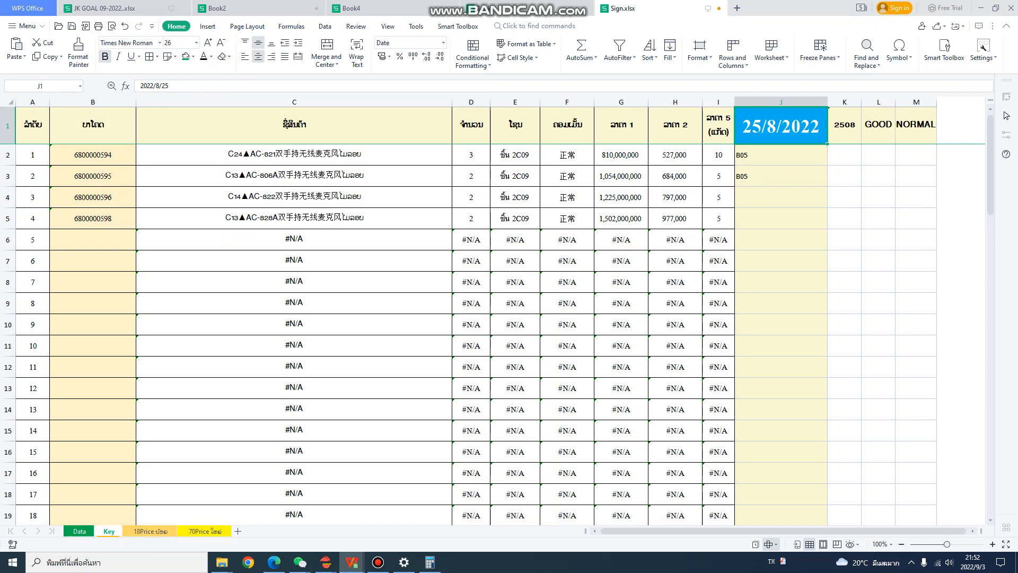
- Examine the small price labels generated on the 18Price sheet
click(151, 530)
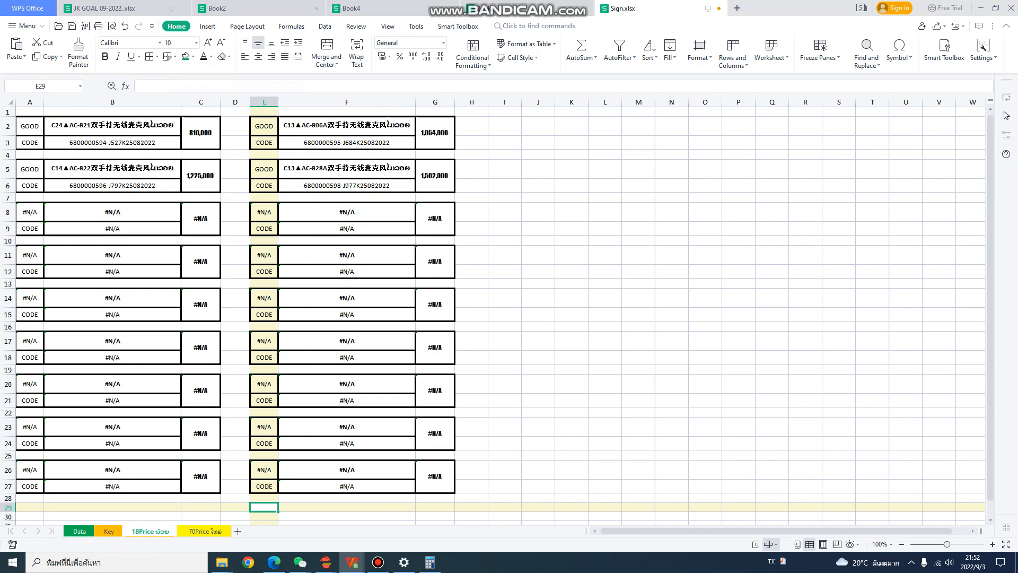
key(ctrl+a)
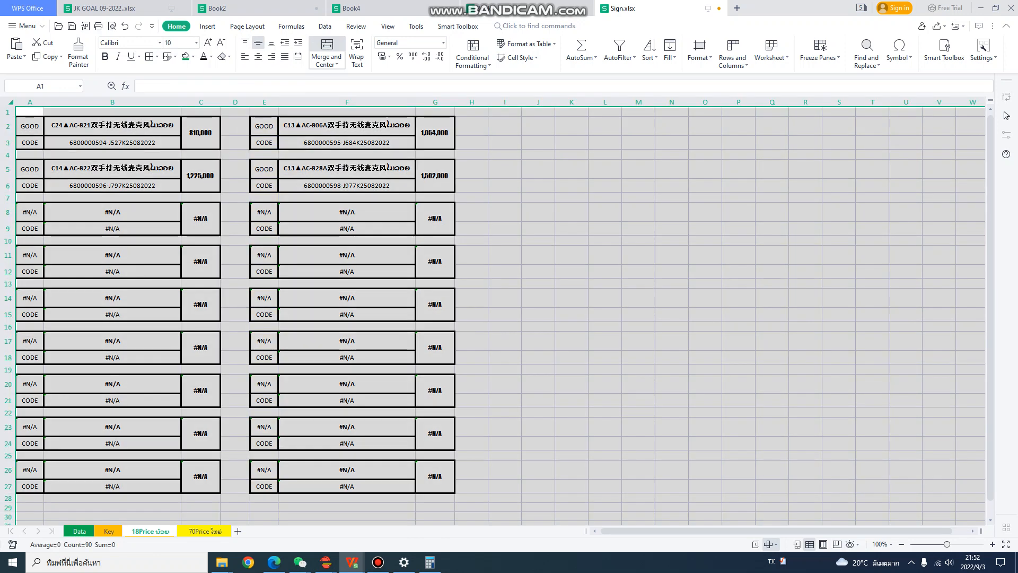
click(504, 213)
drag(435, 498, 30, 126)
- Look over the Key sheet's barcode rows up to item 18 and on to item 70
click(108, 531)
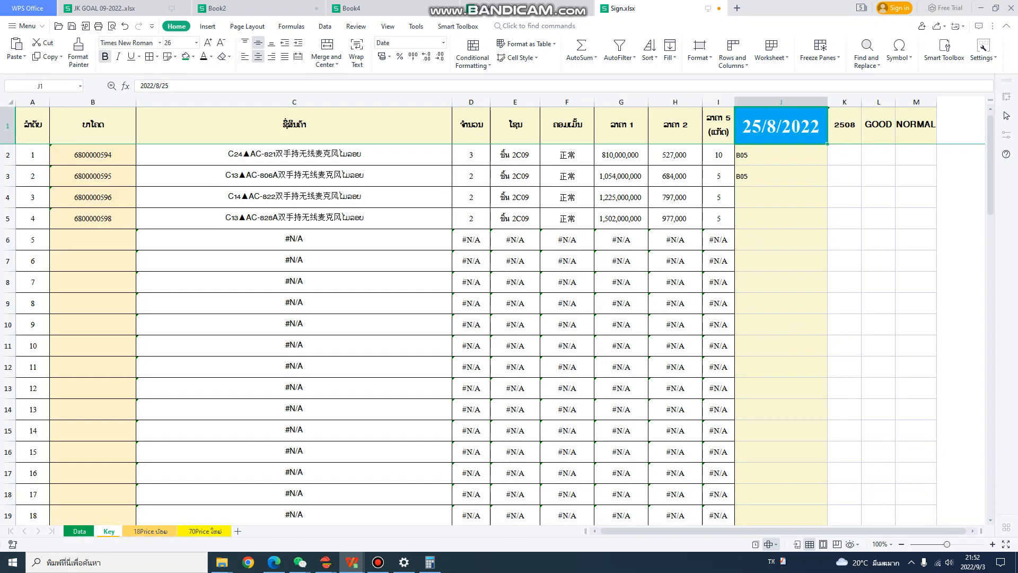
scroll(425, 318, down, 1)
scroll(424, 318, down, 1)
click(32, 430)
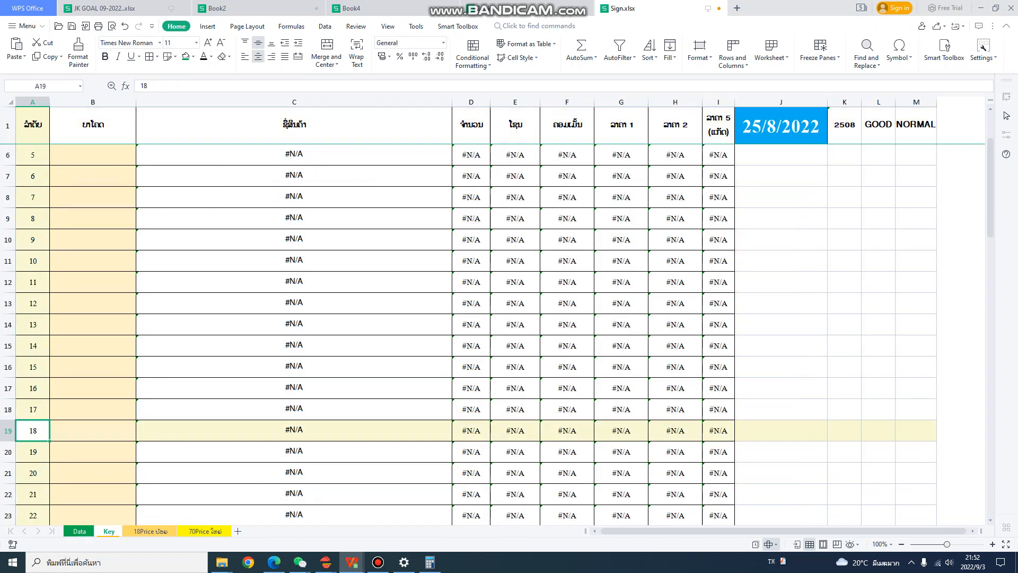
click(93, 430)
drag(92, 430, 93, 143)
scroll(477, 318, down, 14)
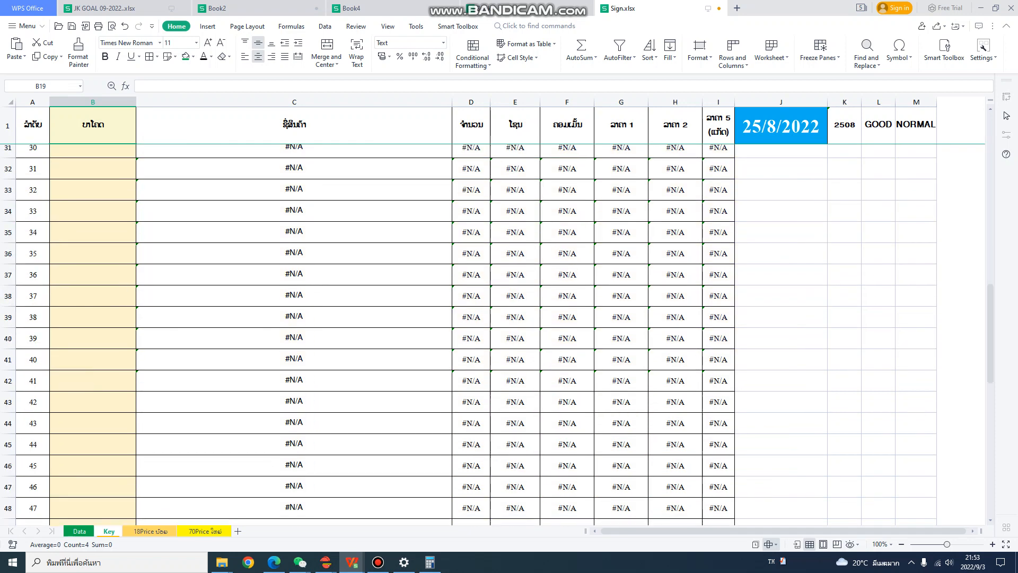
scroll(477, 318, down, 6)
click(108, 402)
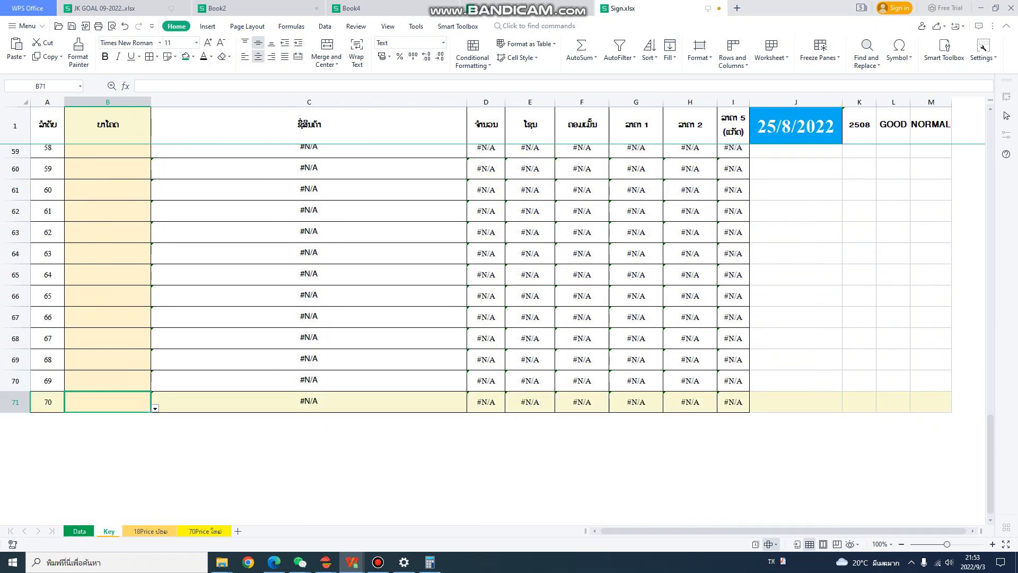
scroll(478, 318, up, 14)
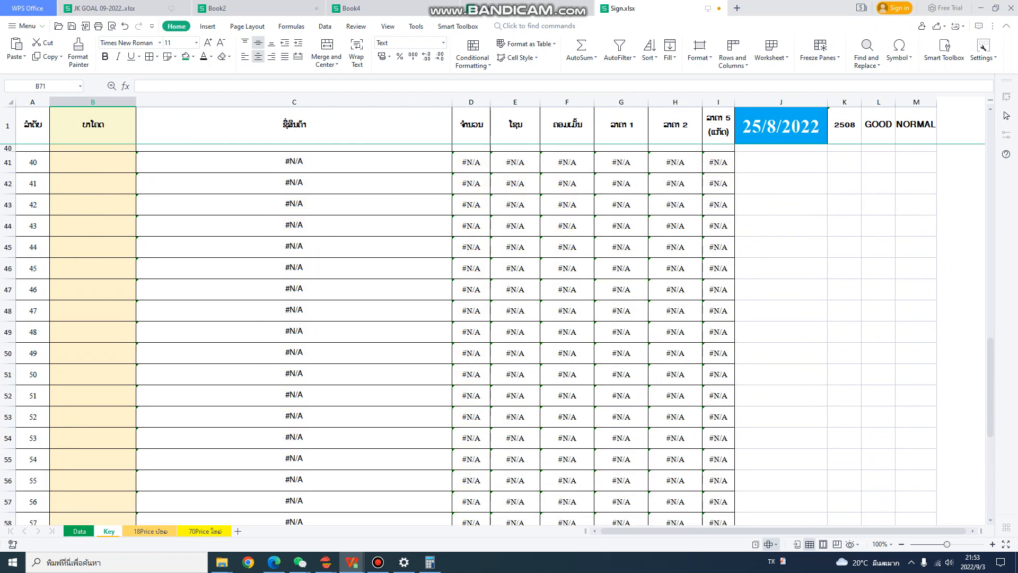
- Examine the large price labels on the 70Price sheet and open their print preview
click(205, 531)
scroll(478, 319, up, 5)
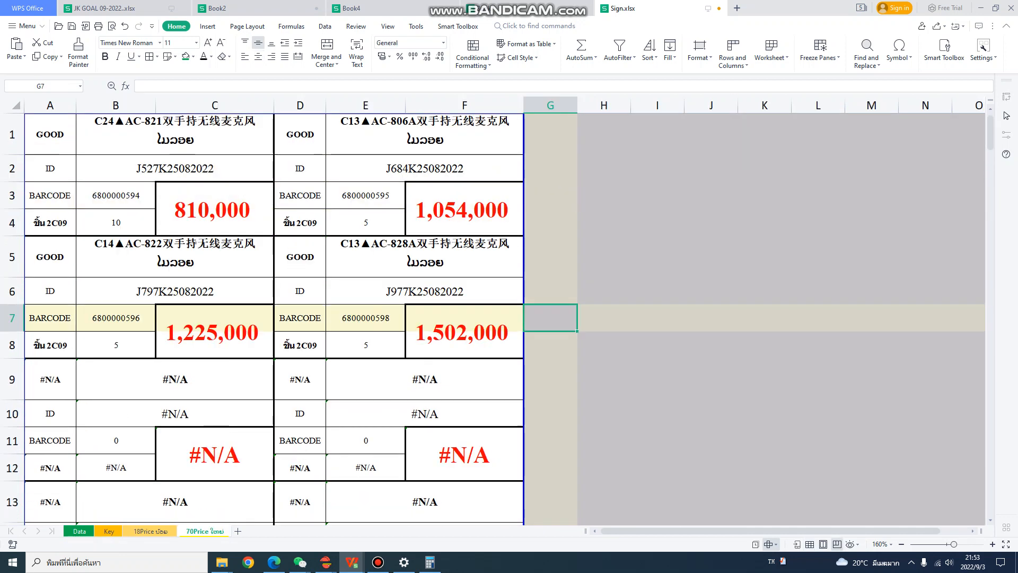
click(112, 26)
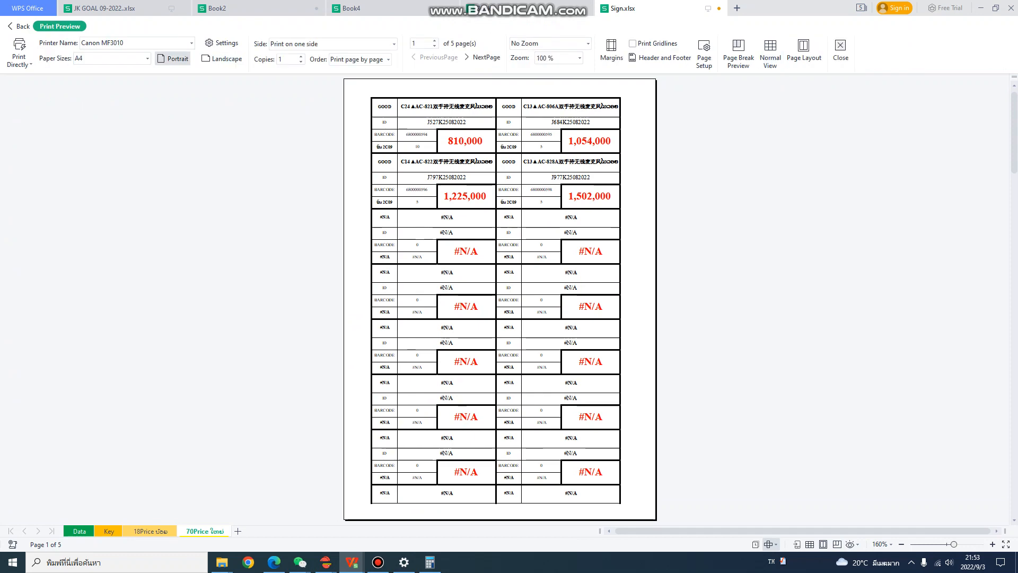
key(alt+a)
drag(436, 30, 486, 55)
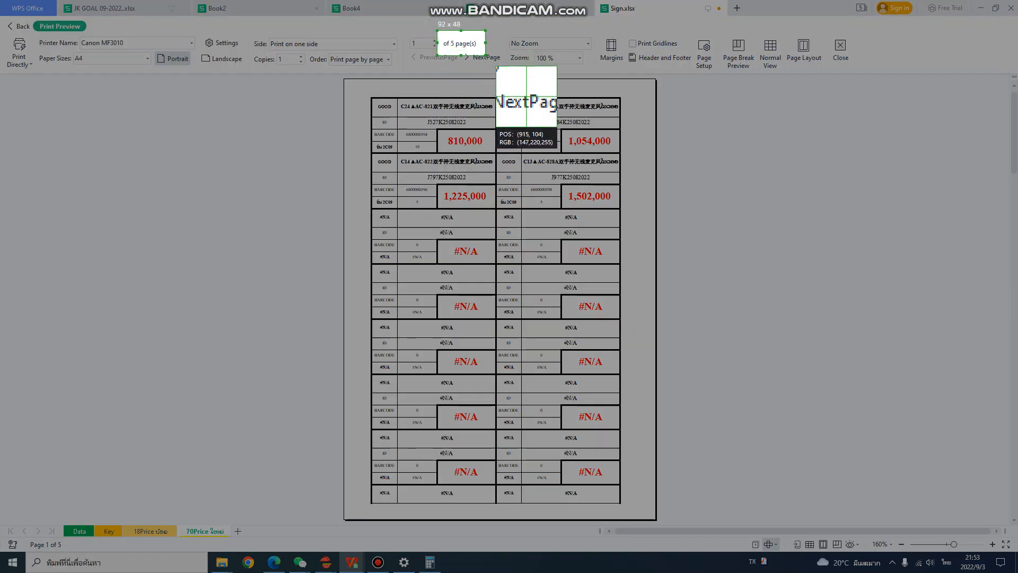
key(Escape)
- Leave the 70Price print preview, check the 18Price sheet in print preview and return to the worksheet
click(19, 26)
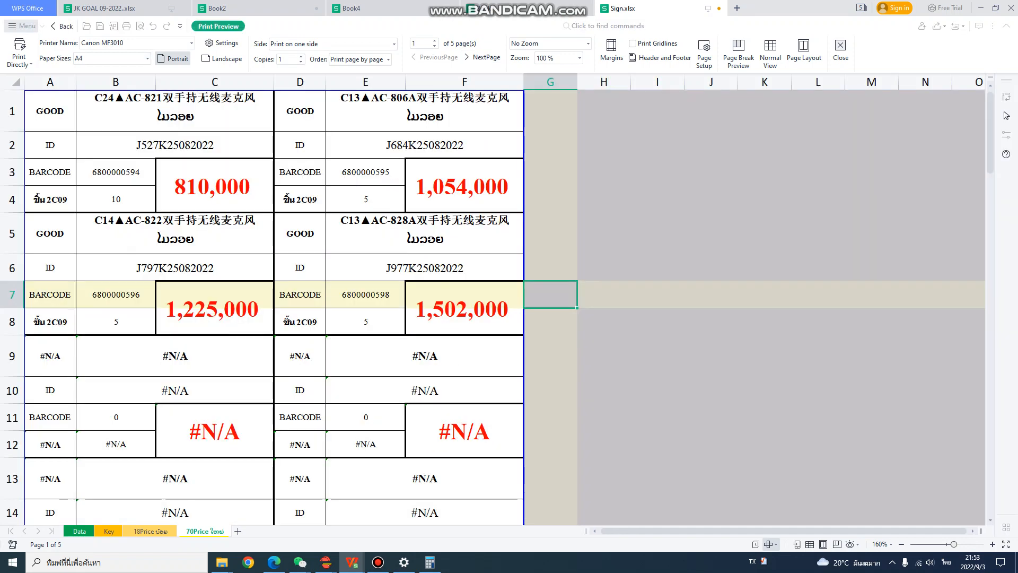
click(150, 531)
click(639, 298)
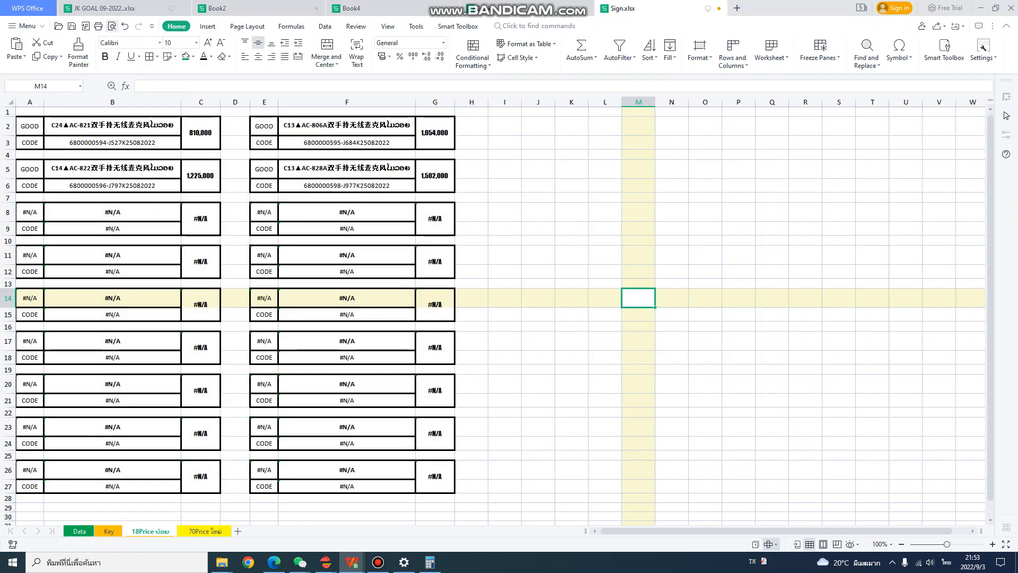
click(112, 25)
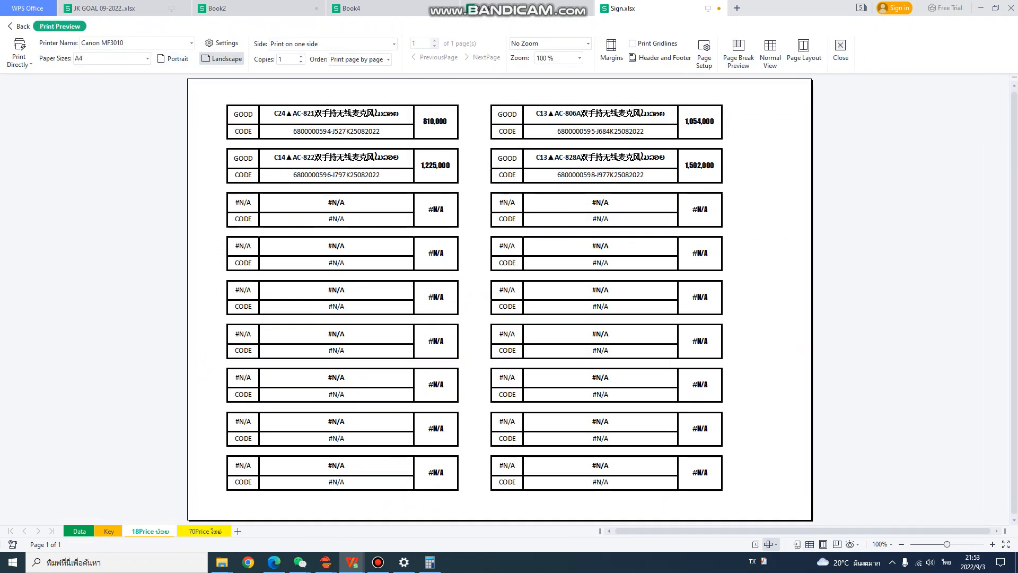
click(18, 26)
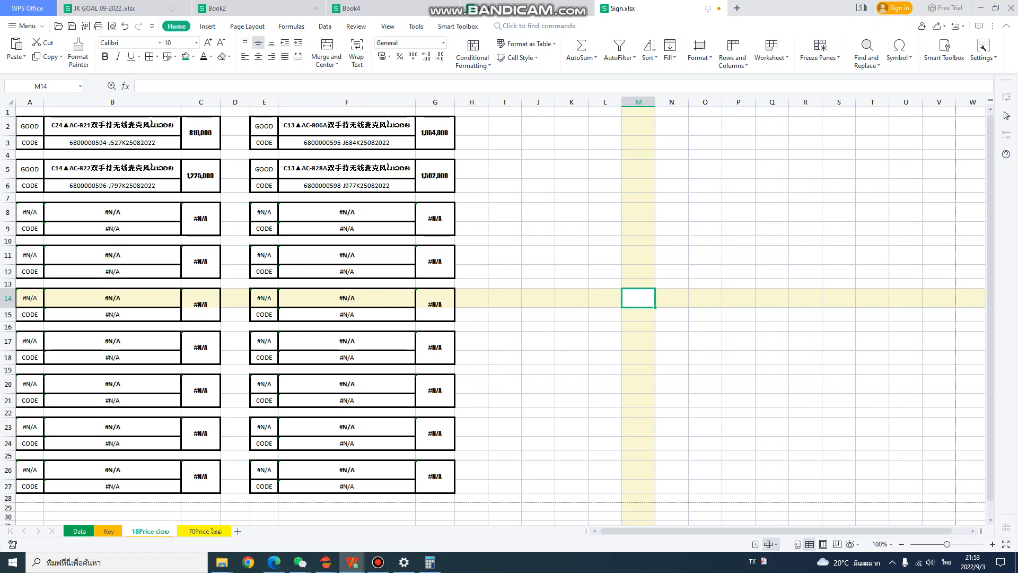
- Return to the first rows of the Key sheet
key(ctrl+Page_Up)
scroll(478, 329, up, 2)
scroll(494, 329, up, 2)
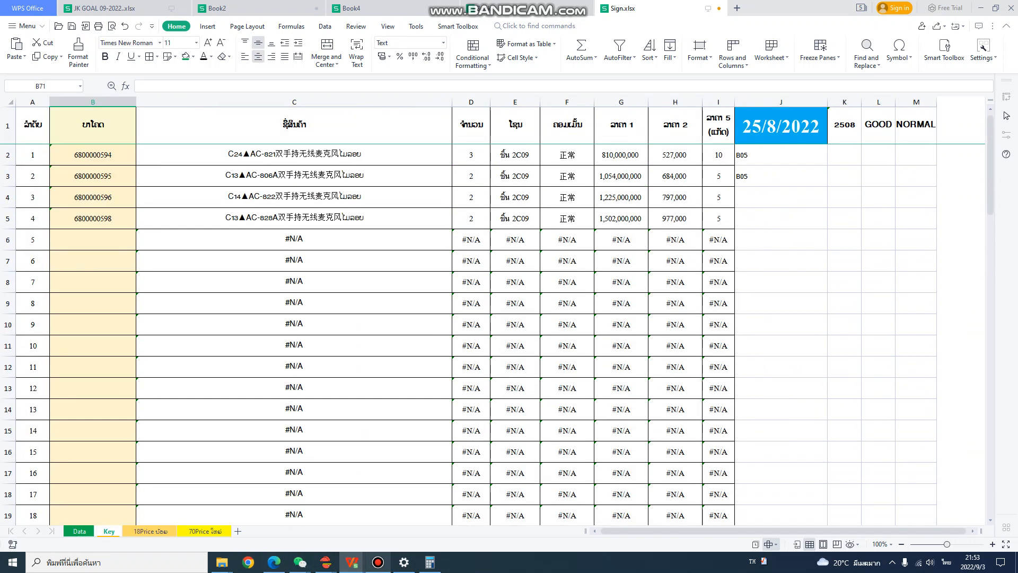